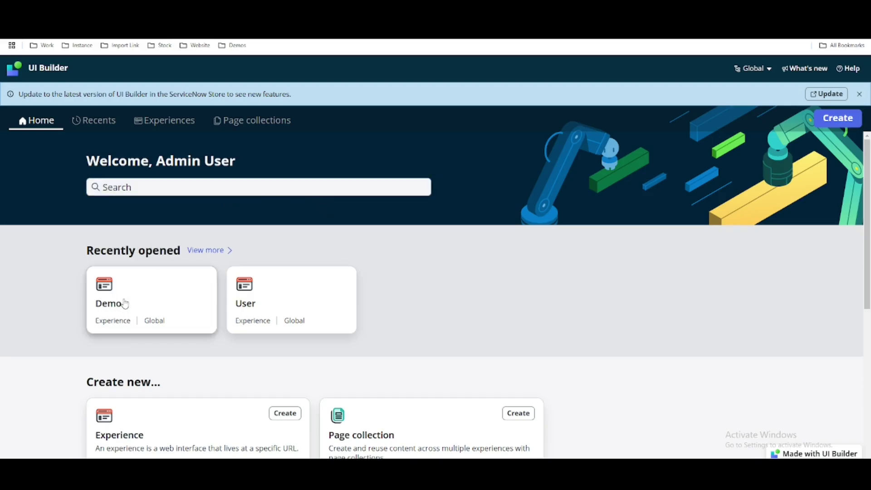
Open the Default homepage variant of the Demo experience and add a single-column layout to the page body
click(125, 304)
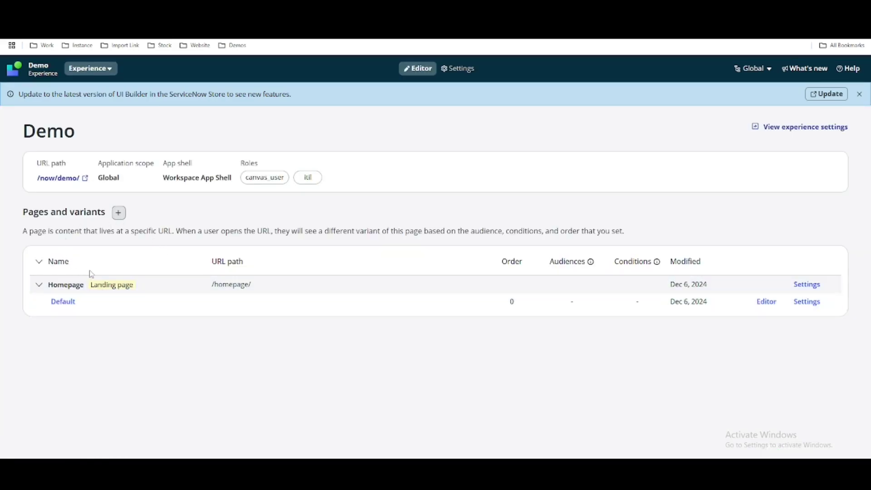
click(64, 302)
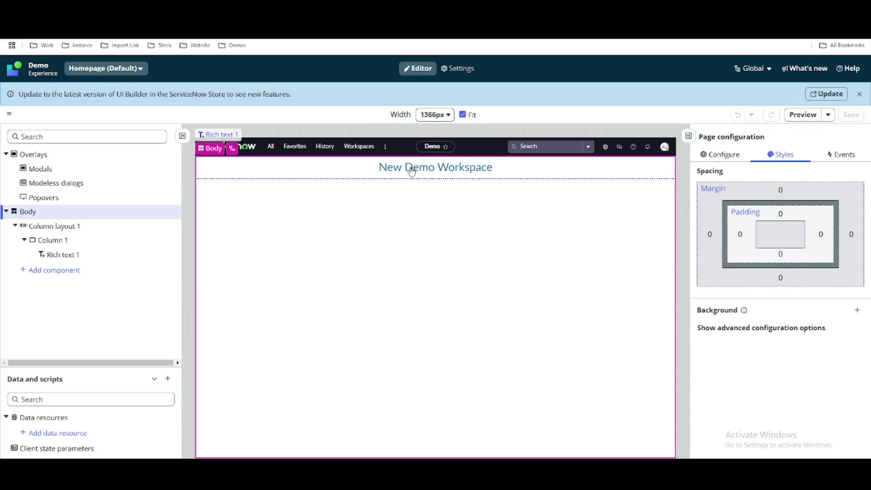
click(67, 274)
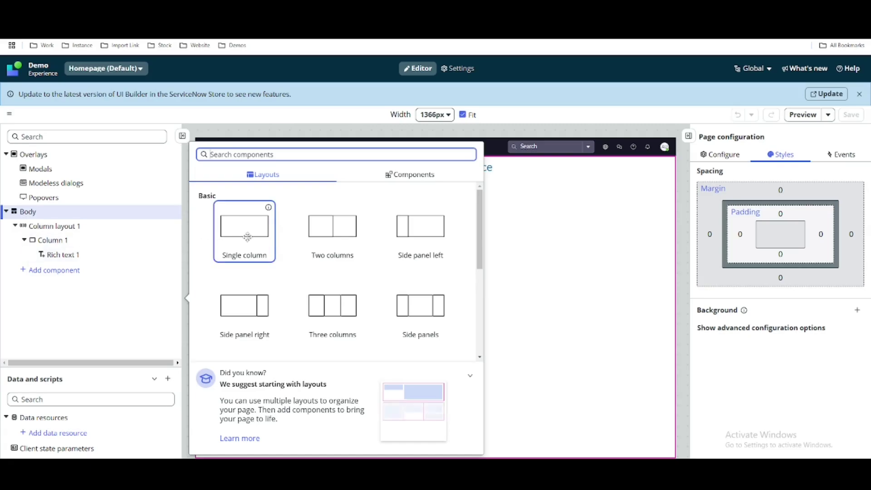
click(248, 237)
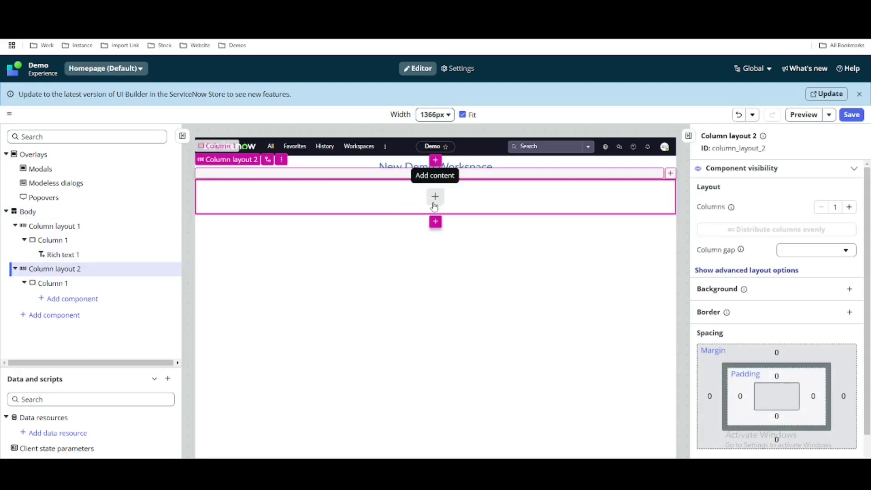
Add a Tabs component inside the new single-column layout's column and save the page
click(434, 206)
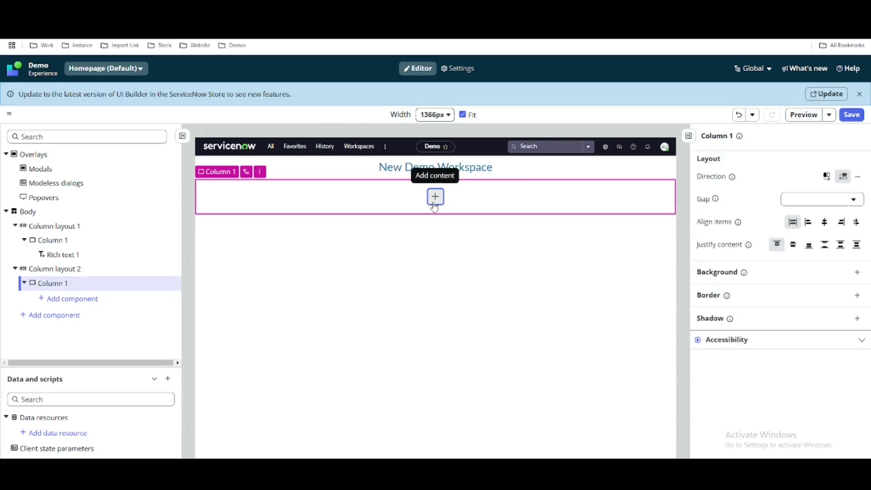
click(435, 199)
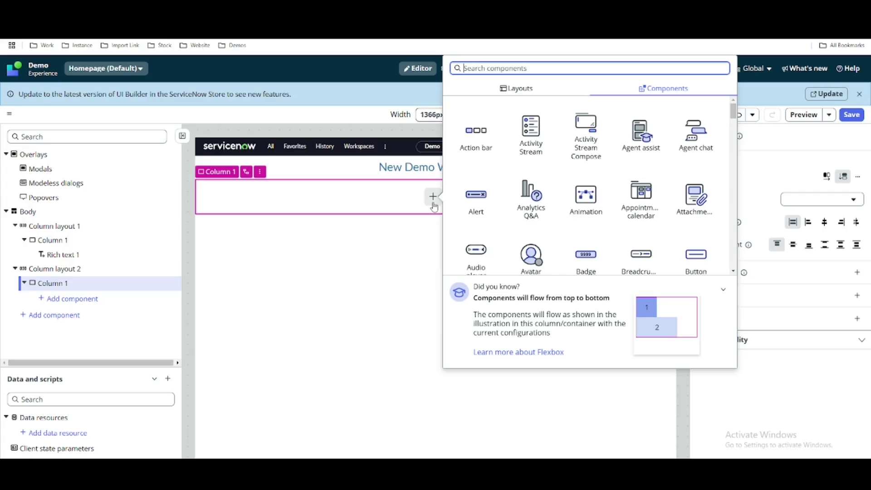
text(tab)
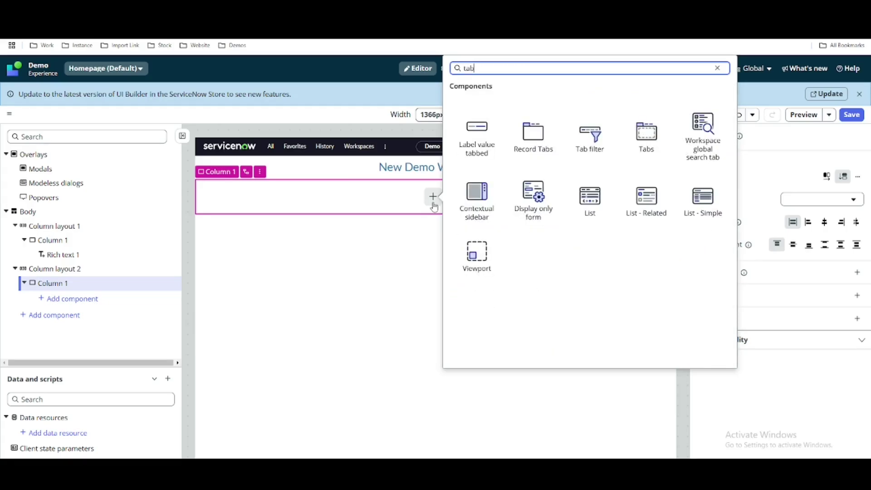
click(635, 134)
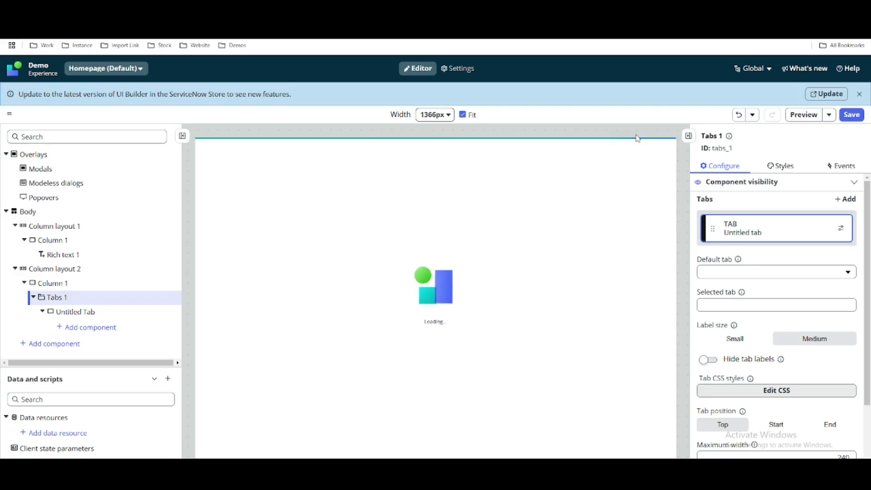
click(852, 115)
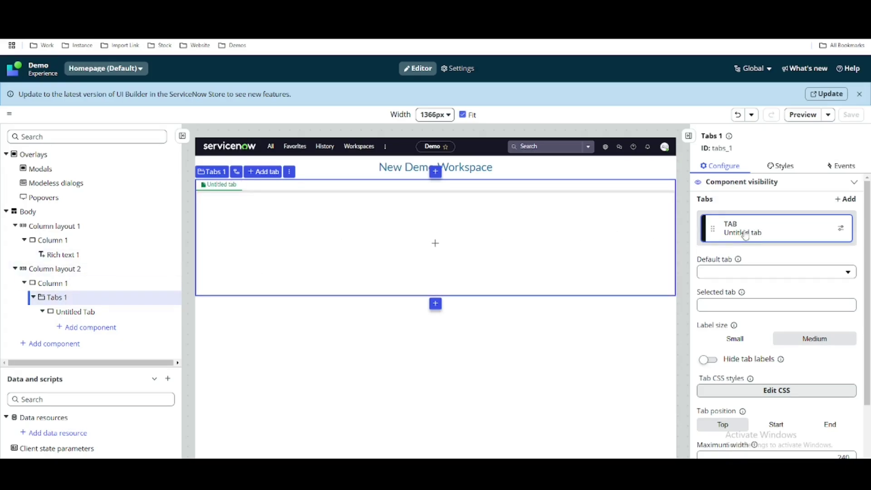
Change the label of the untitled tab to "Overview" in its settings and save the change
click(840, 229)
drag(293, 162, 202, 164)
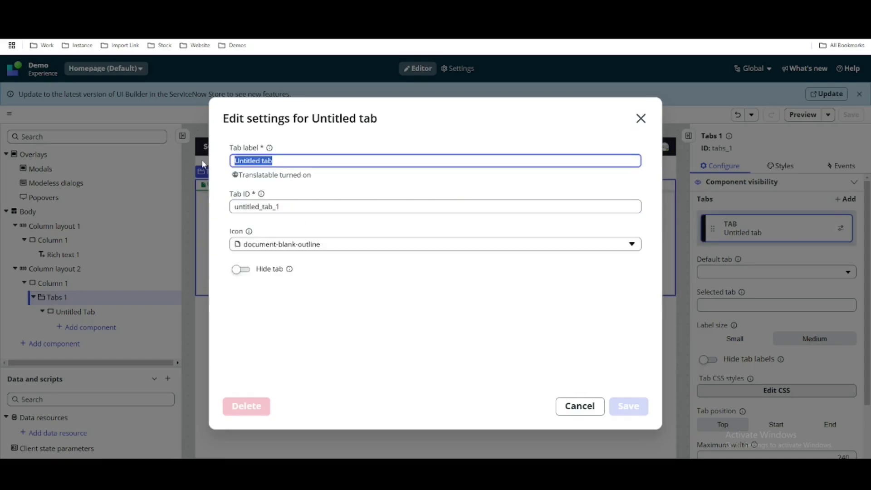
text(Ovie)
key(BackSpace)
key(BackSpace)
text(erview)
click(626, 405)
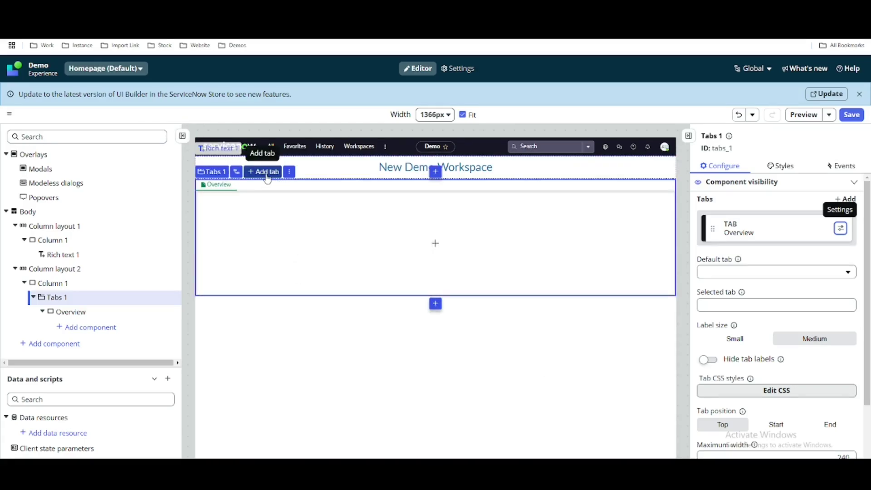
Add a second tab to the Tabs component, built from an empty container and labelled "My Tab"
click(266, 172)
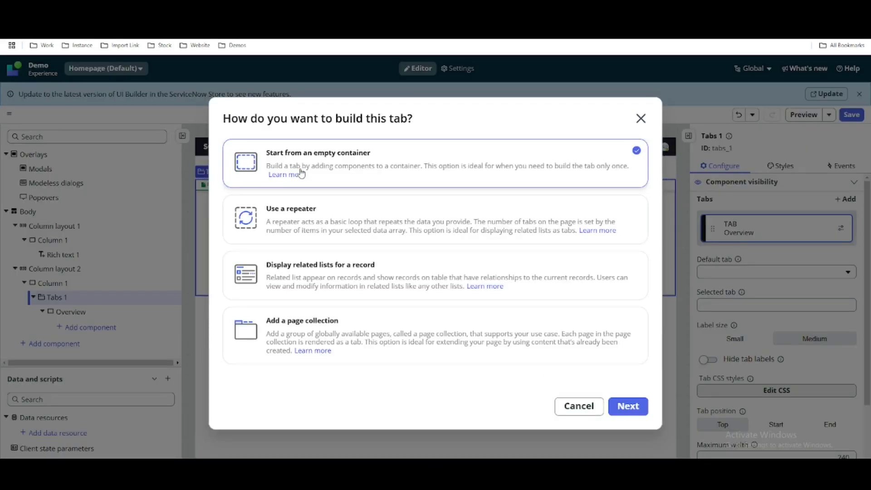
click(628, 408)
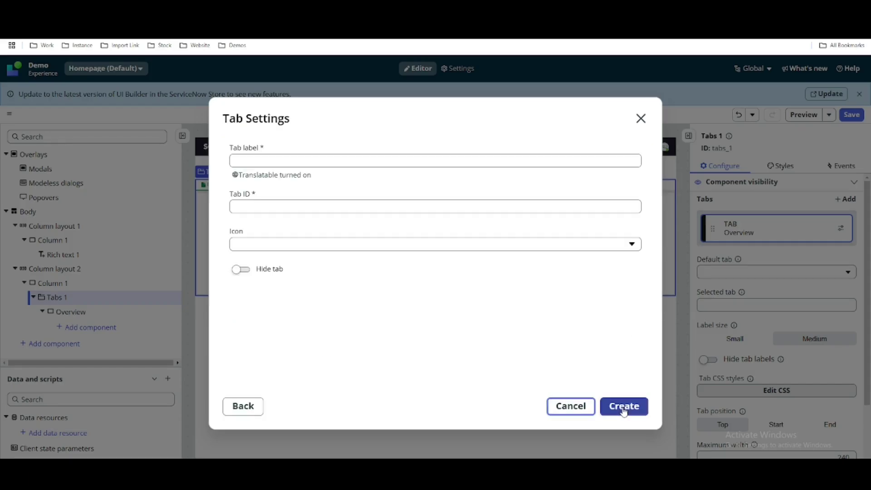
click(390, 167)
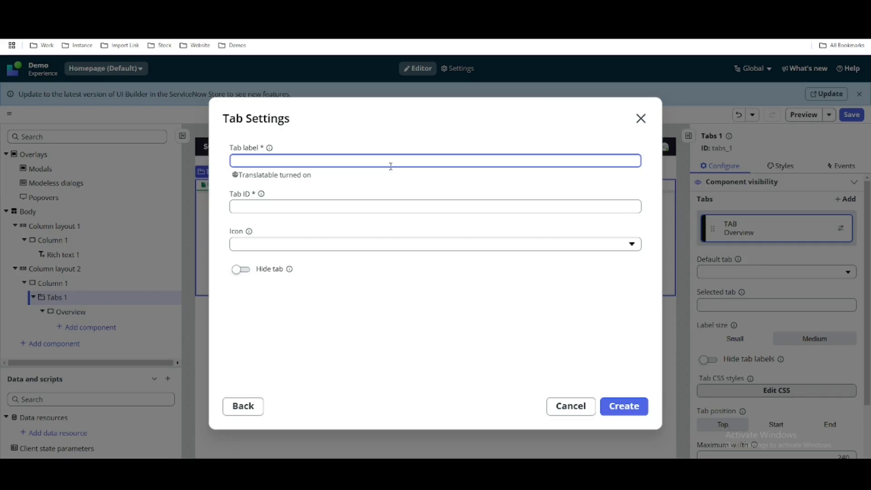
text(M ab)
key(BackSpace)
key(BackSpace)
key(BackSpace)
text(y Tab)
click(622, 407)
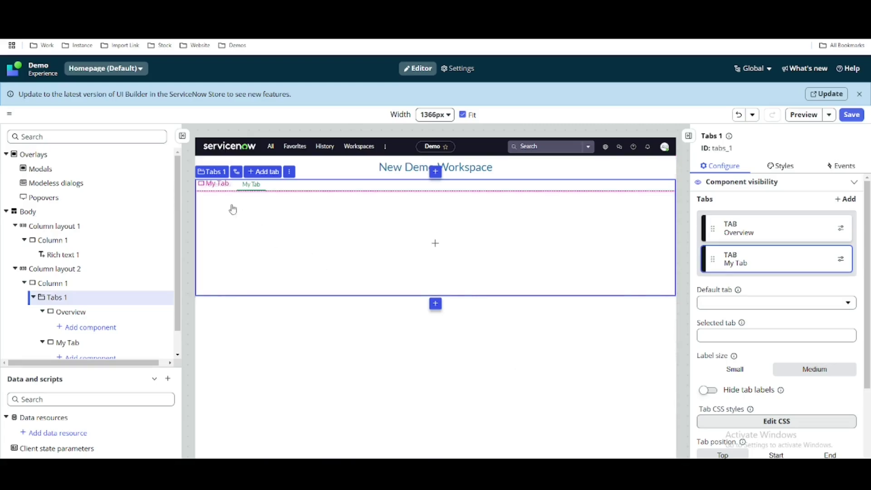
Insert a three-column layout into the Overview tab
click(215, 188)
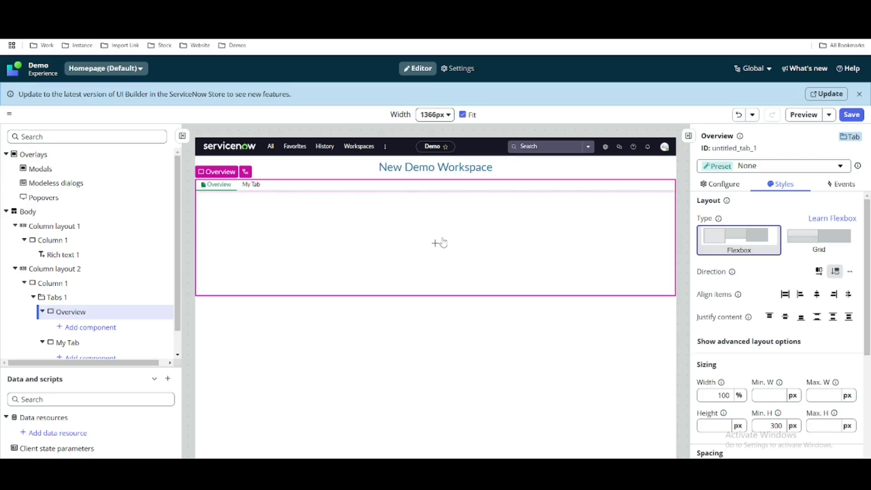
click(441, 245)
click(434, 244)
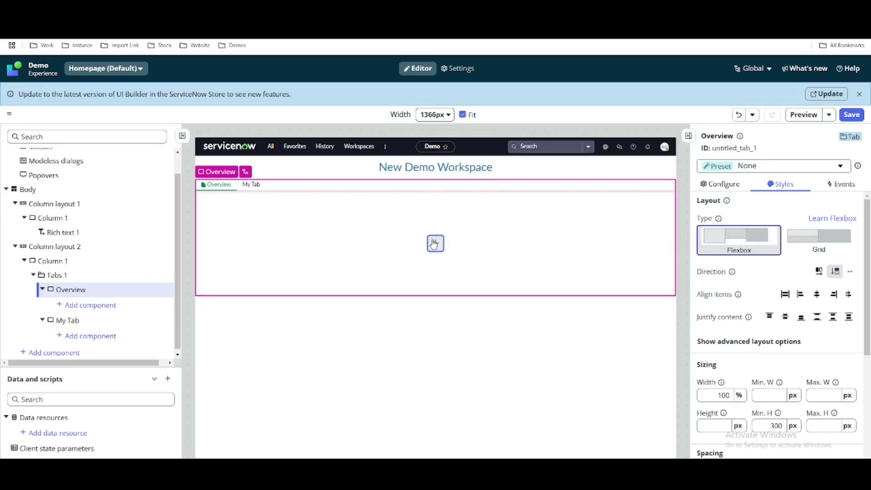
click(434, 244)
click(534, 120)
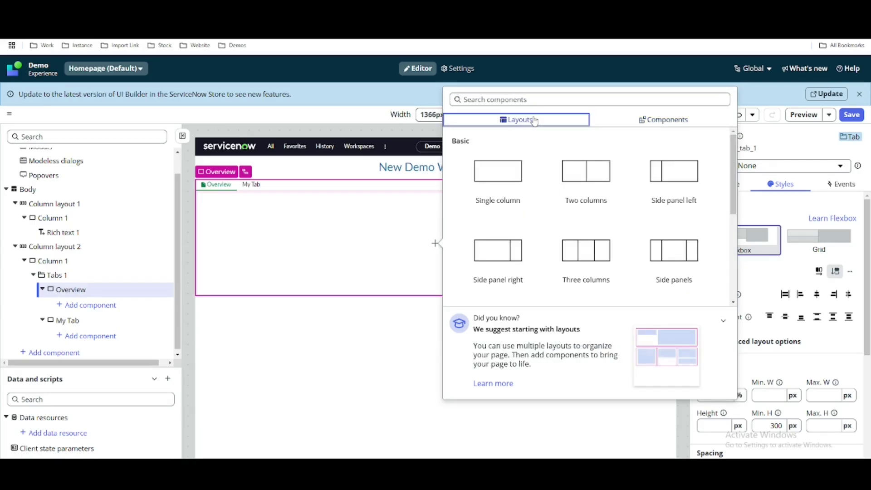
click(588, 253)
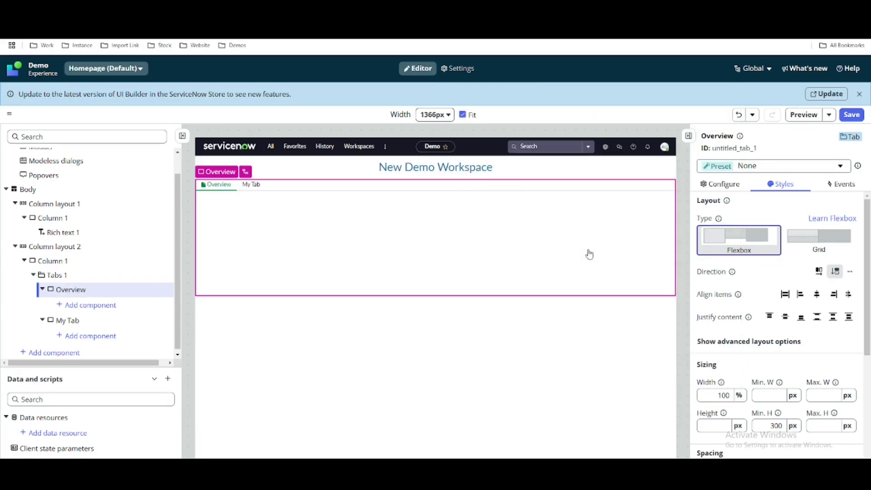
scroll(170, 301, down, 3)
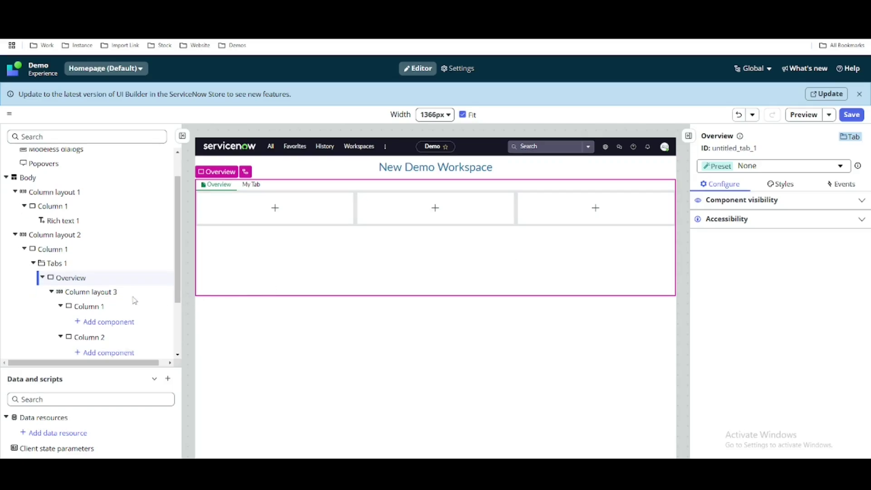
Search the components for "data" and add a Data visualization to the first column of the Overview tab
click(276, 210)
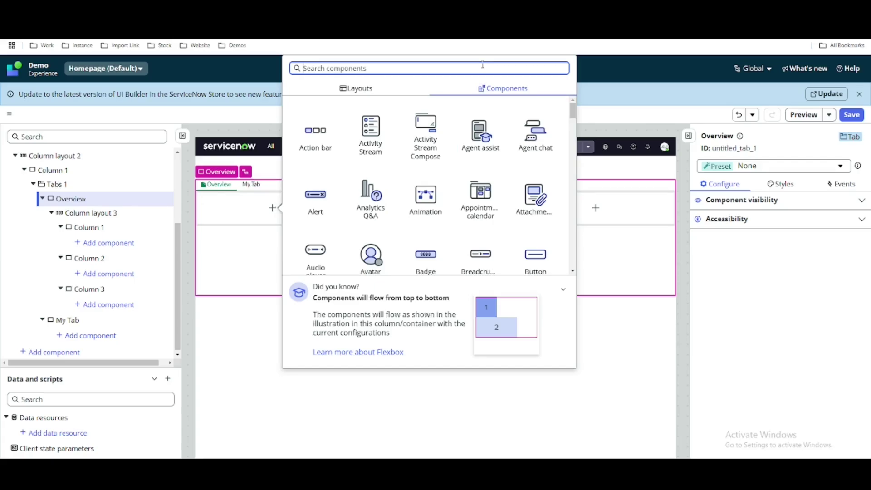
text(daa)
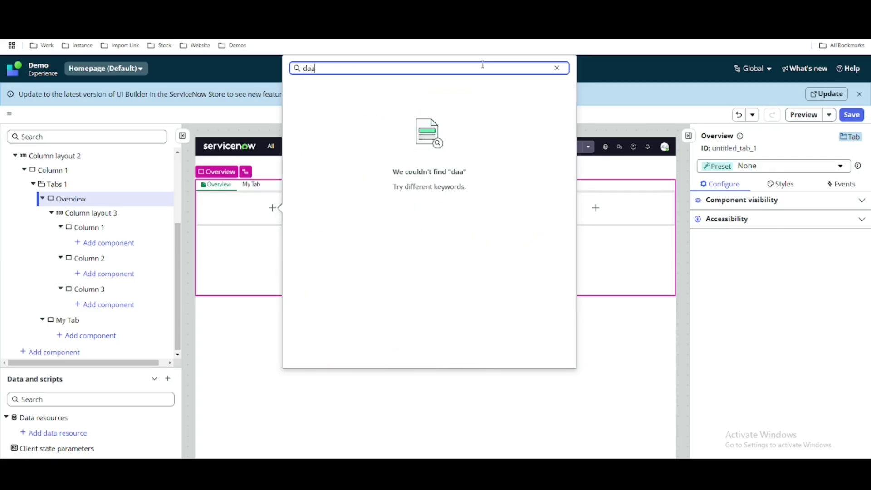
text(ta)
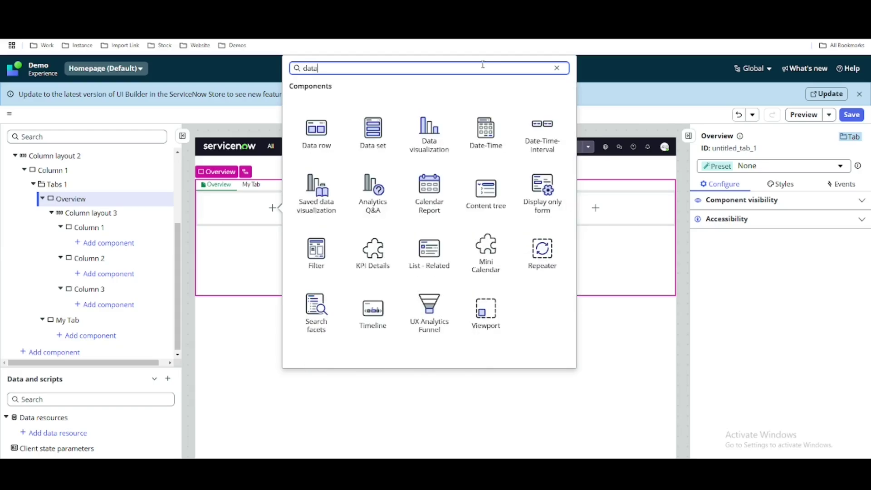
click(426, 129)
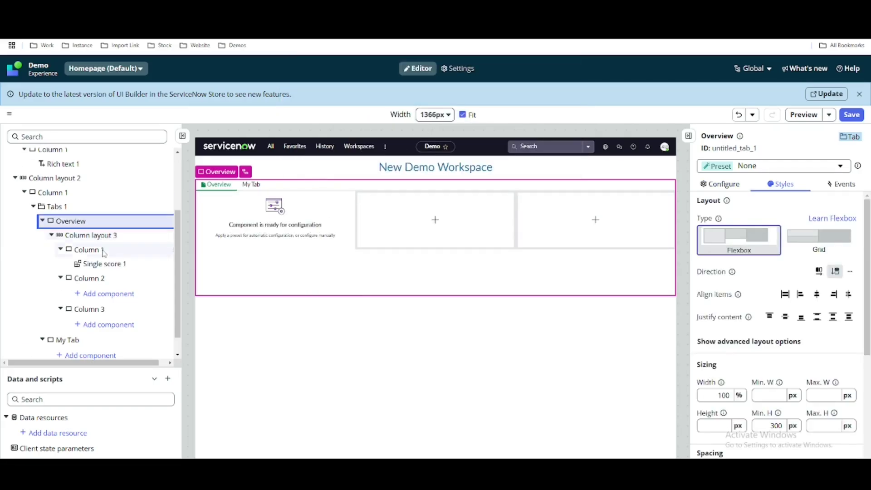
Select the single score component in the first column and choose the None preset to configure it manually
click(103, 264)
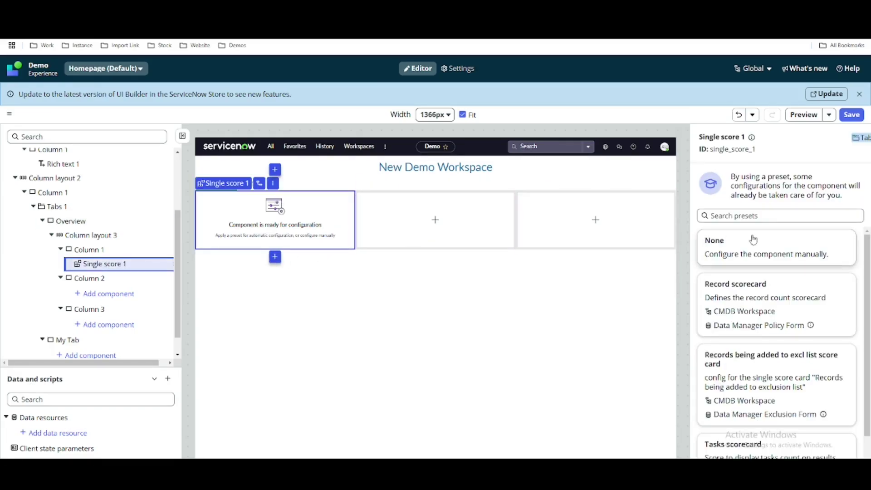
scroll(772, 338, down, 1)
scroll(771, 338, up, 1)
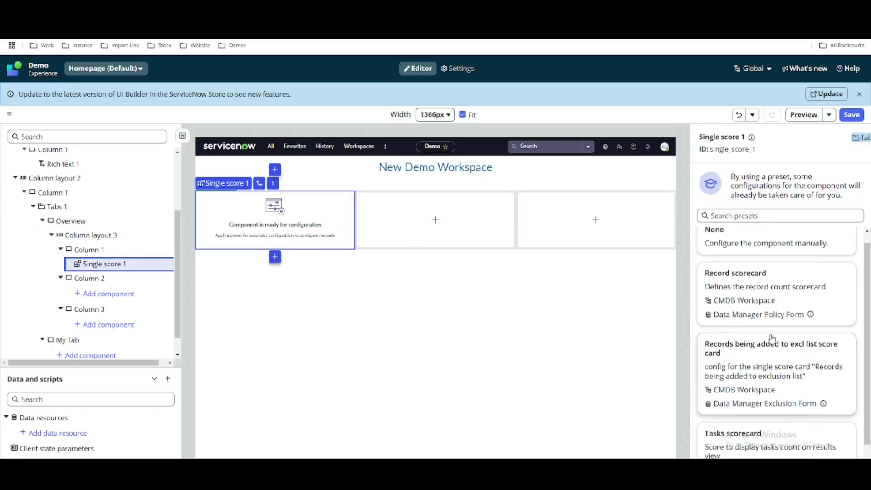
click(731, 250)
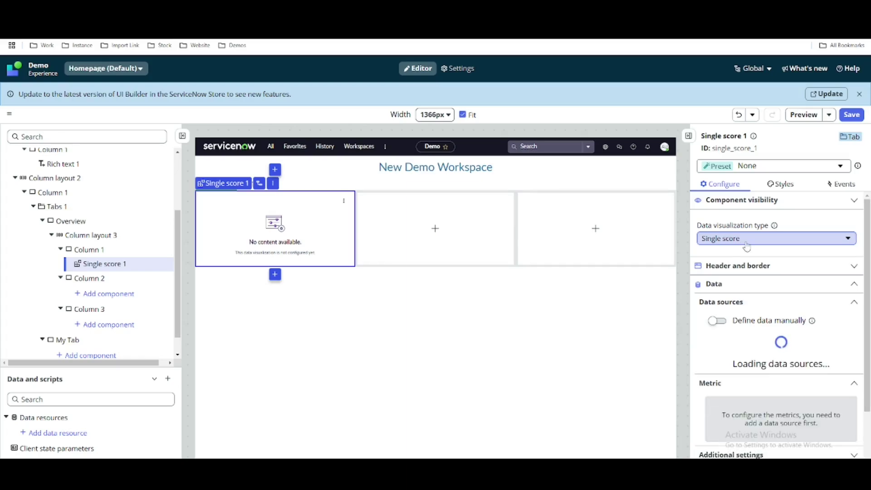
Add the Incident [incident] table as the single score's data source, filtered by the predefined condition Incidents.Open
scroll(768, 299, down, 1)
scroll(768, 298, down, 1)
mouse_move(754, 266)
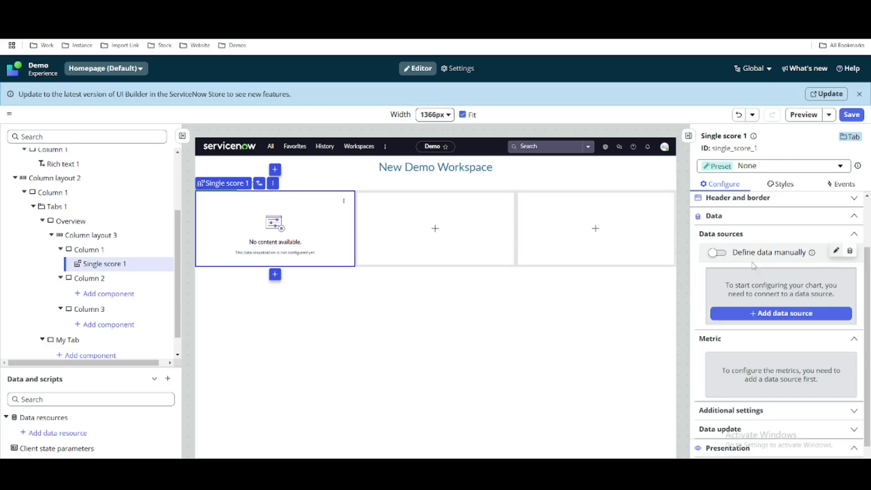
click(762, 313)
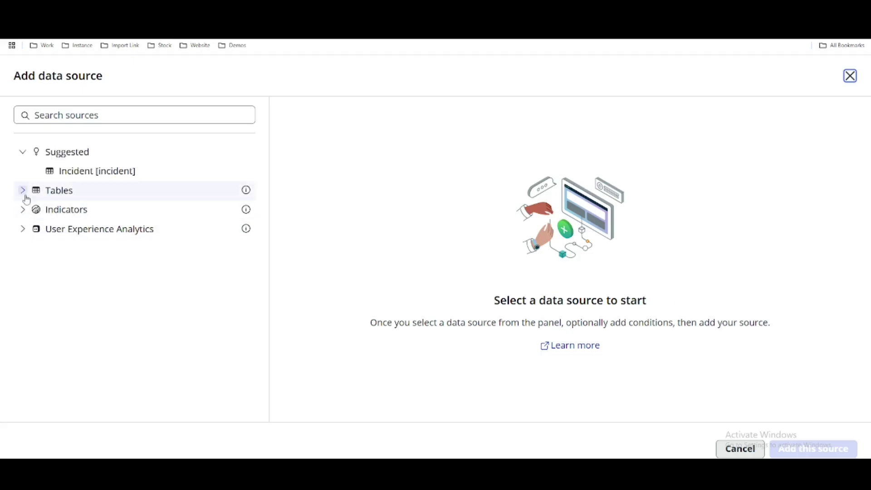
click(90, 172)
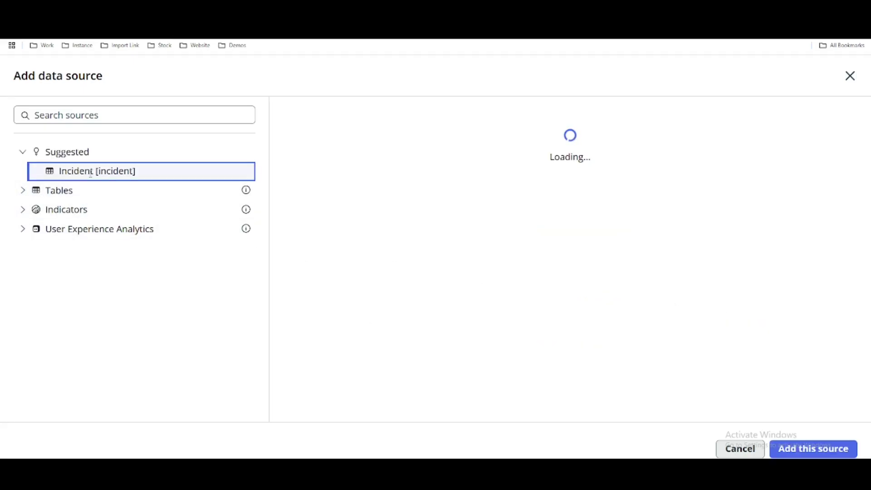
click(472, 199)
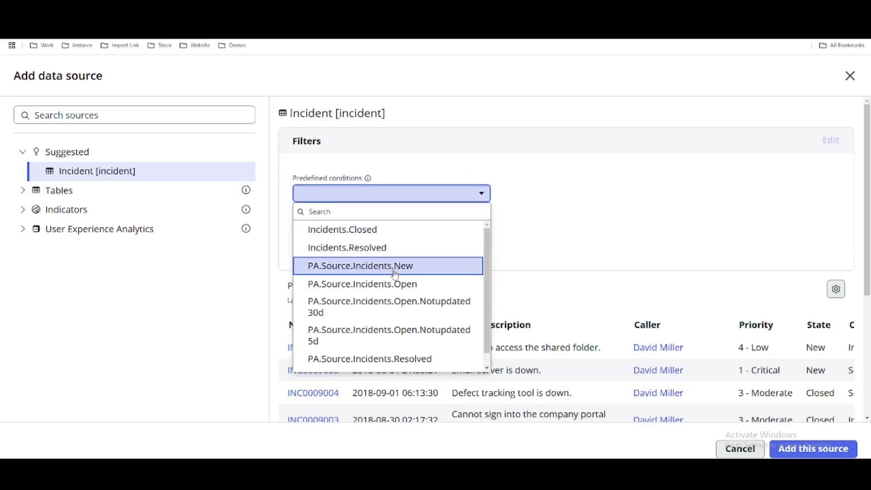
scroll(402, 292, down, 1)
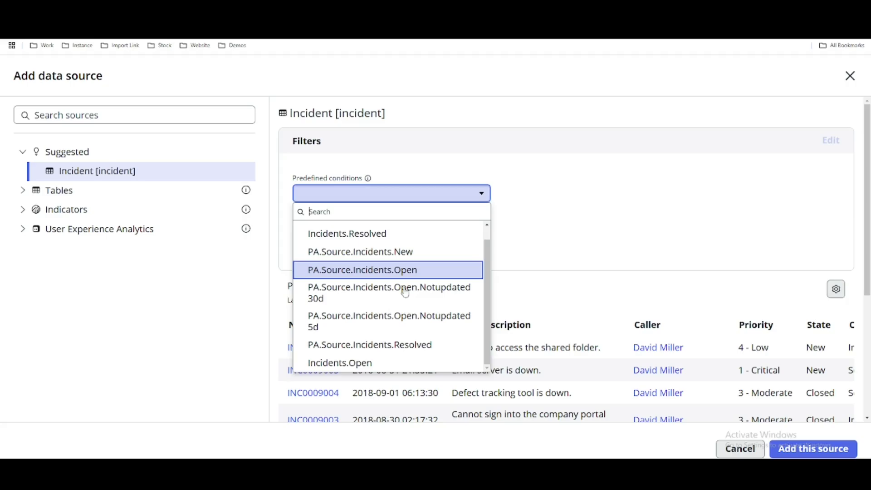
click(372, 364)
click(311, 263)
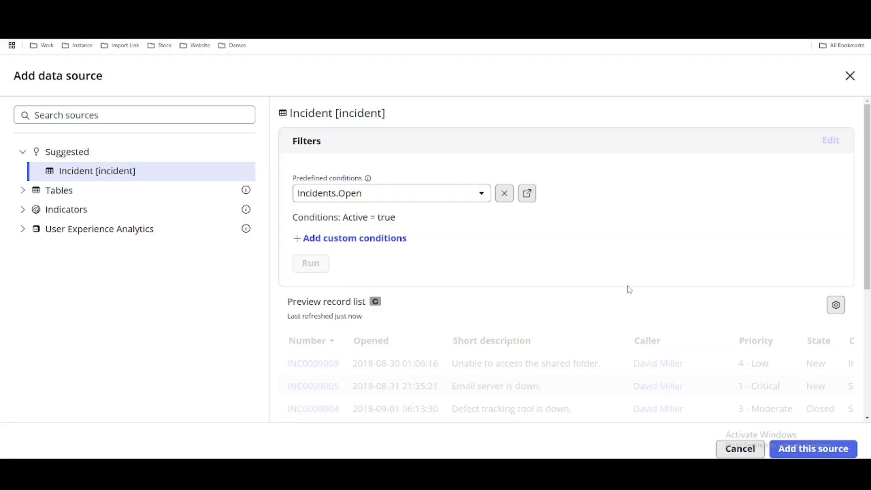
scroll(630, 289, down, 4)
click(815, 449)
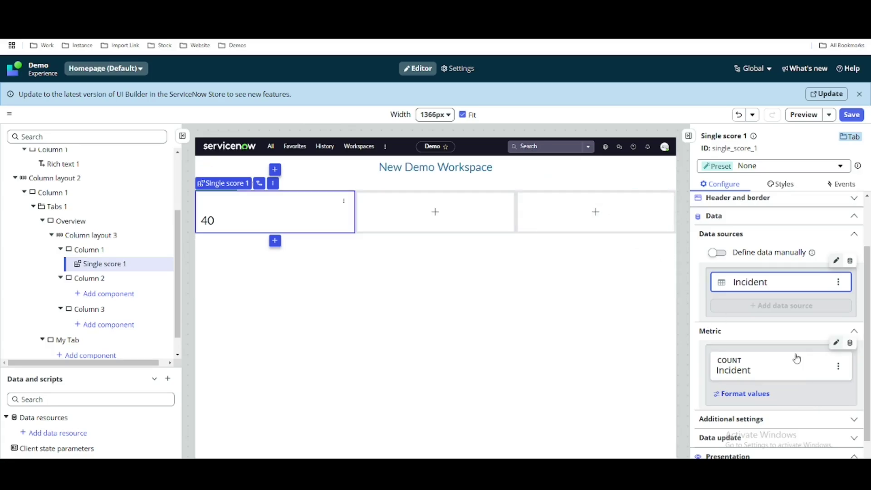
scroll(757, 371, down, 1)
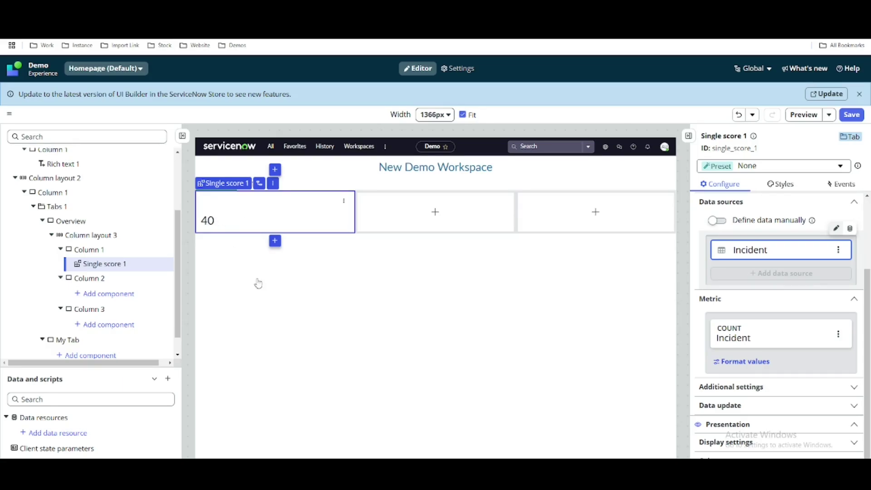
Give the single score in the Overview tab the chart title "Open Incident Count" and set its heading level to H1
click(361, 326)
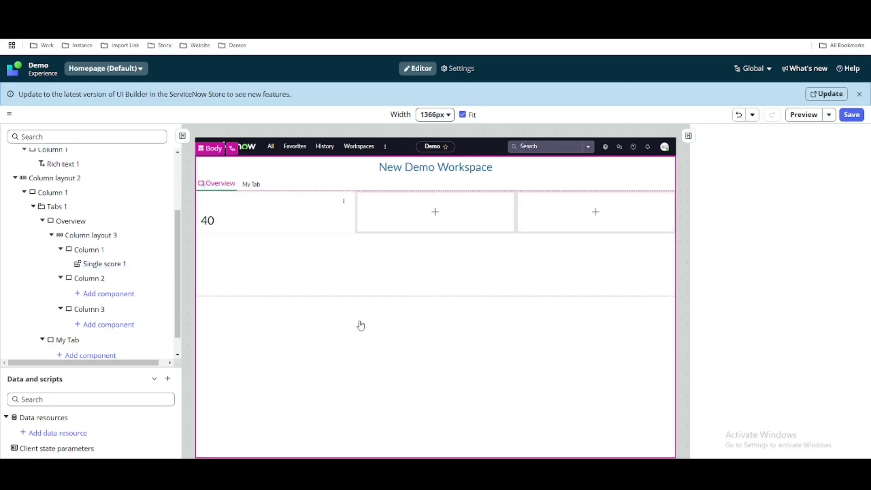
click(237, 218)
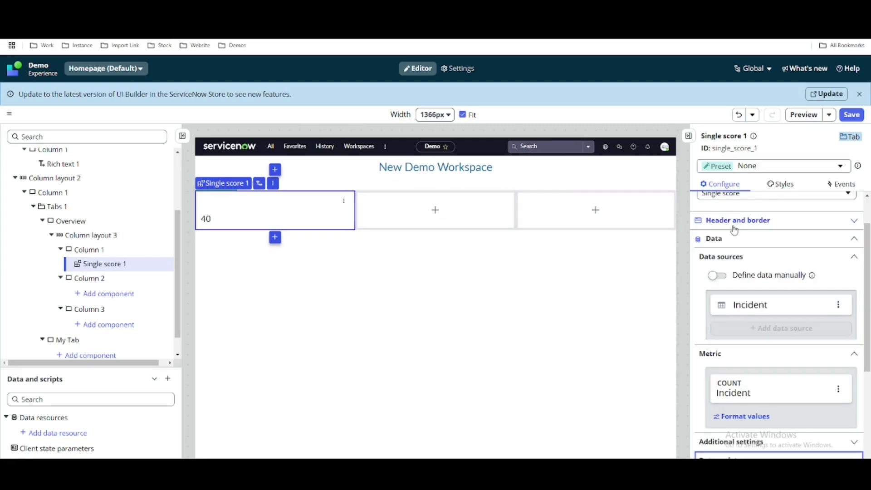
click(735, 223)
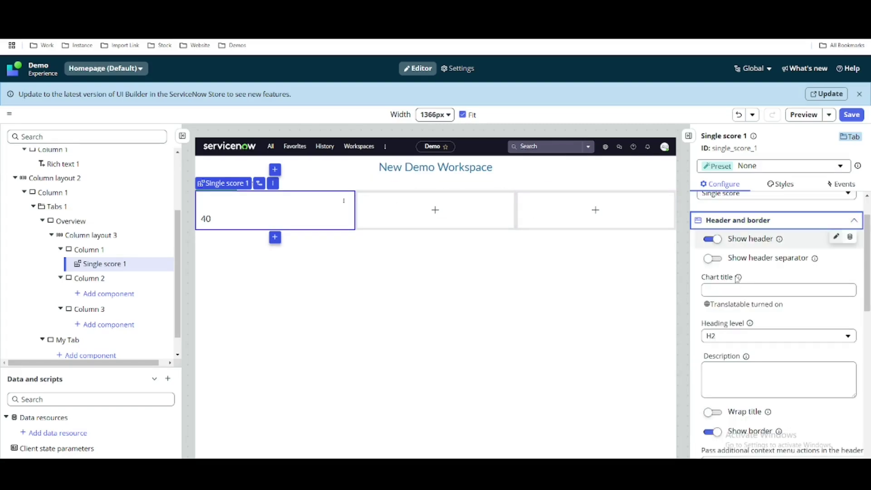
click(735, 290)
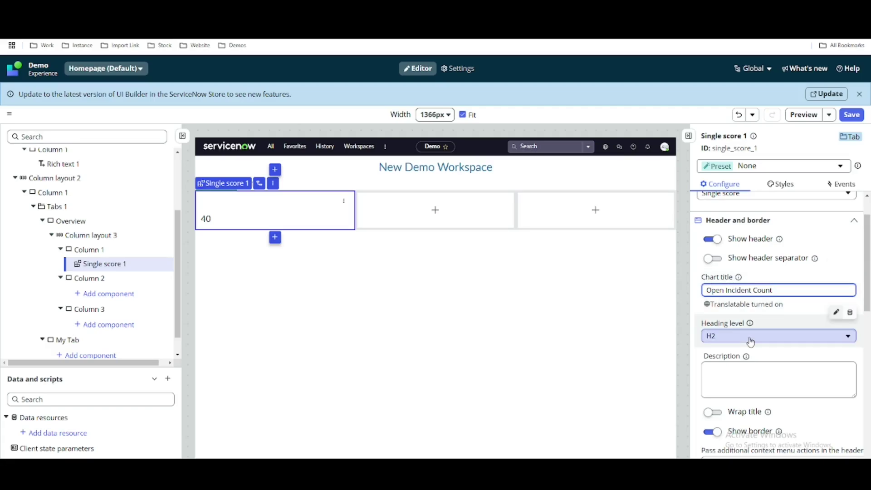
click(750, 341)
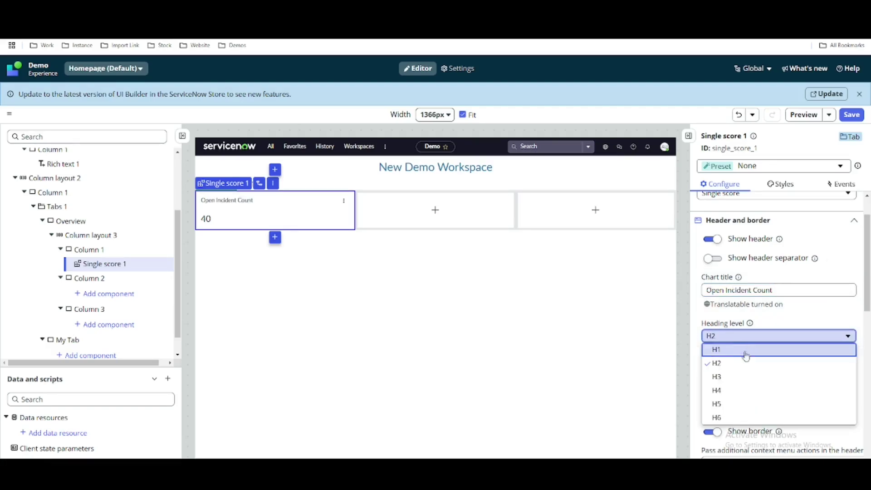
click(697, 326)
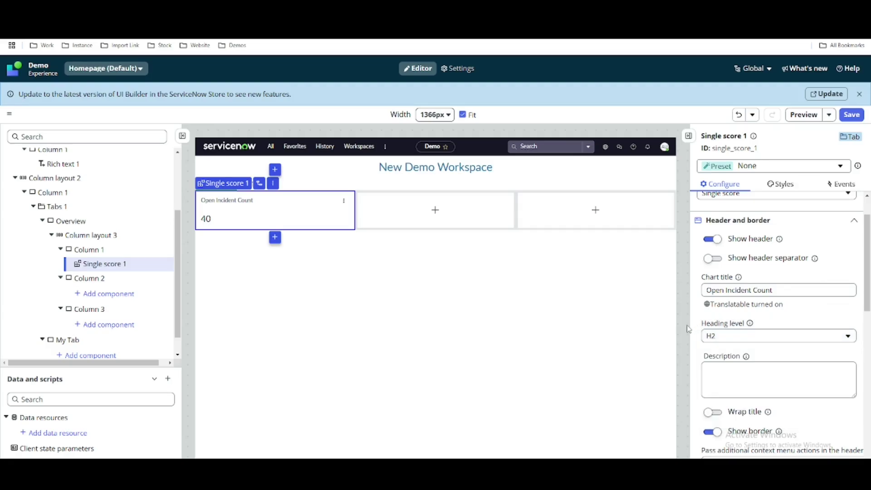
click(743, 337)
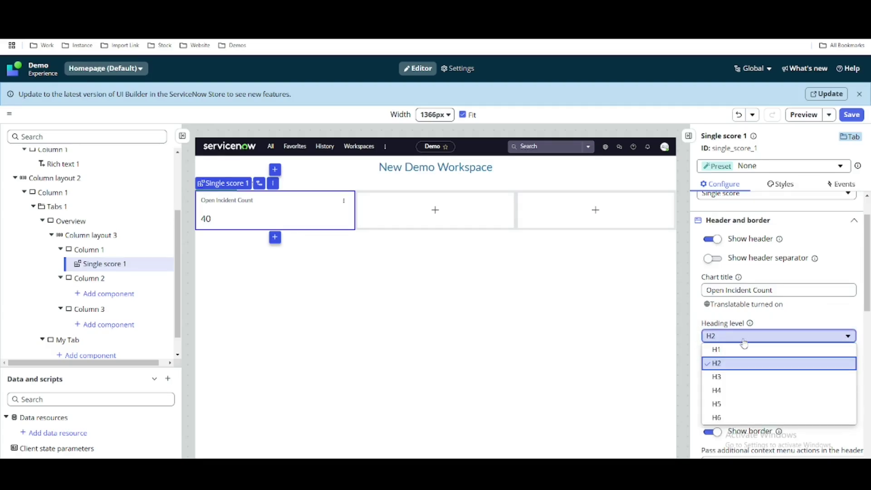
click(738, 353)
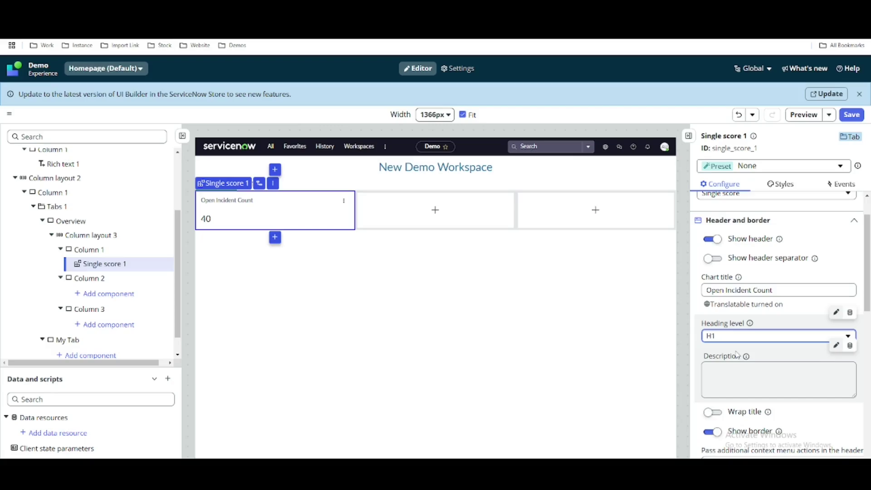
Enter "Incident Open in the system" as the single score's description and save the page
click(739, 372)
text(Incident Ope)
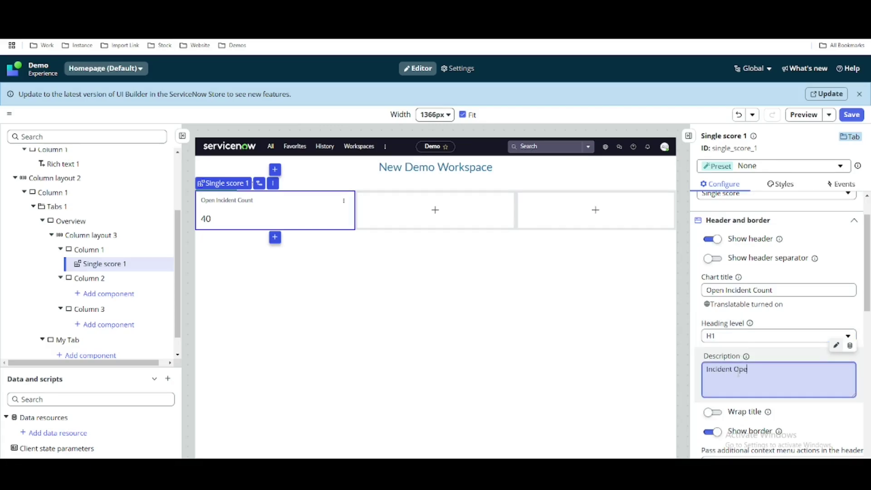
text(n in the system)
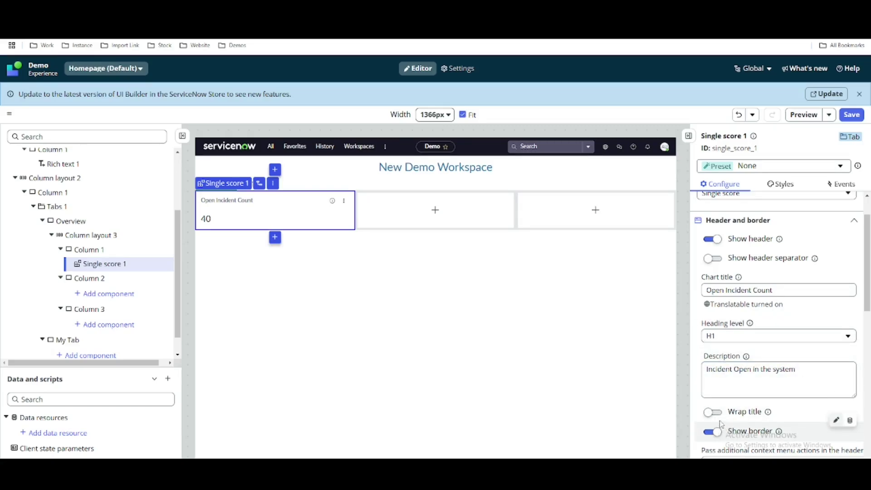
scroll(721, 424, down, 3)
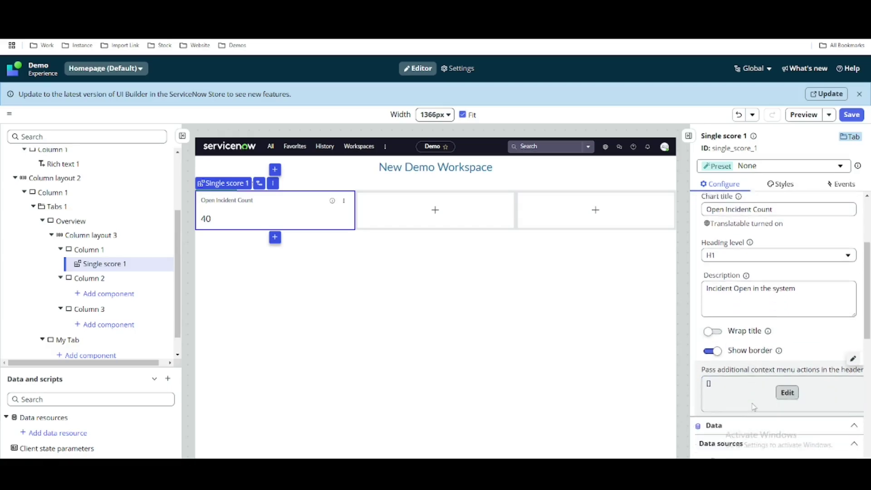
scroll(754, 407, down, 2)
click(852, 114)
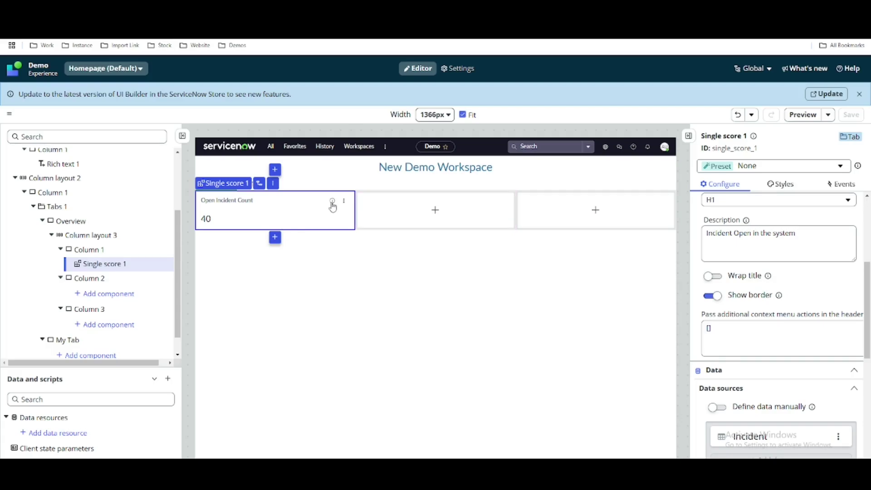
Delete the rich text heading "New Demo Workspace" from the first column layout
click(302, 344)
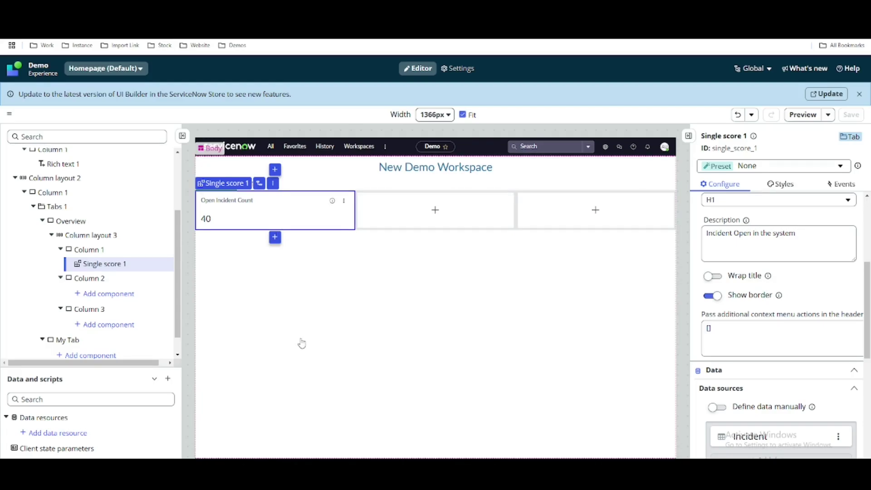
click(422, 176)
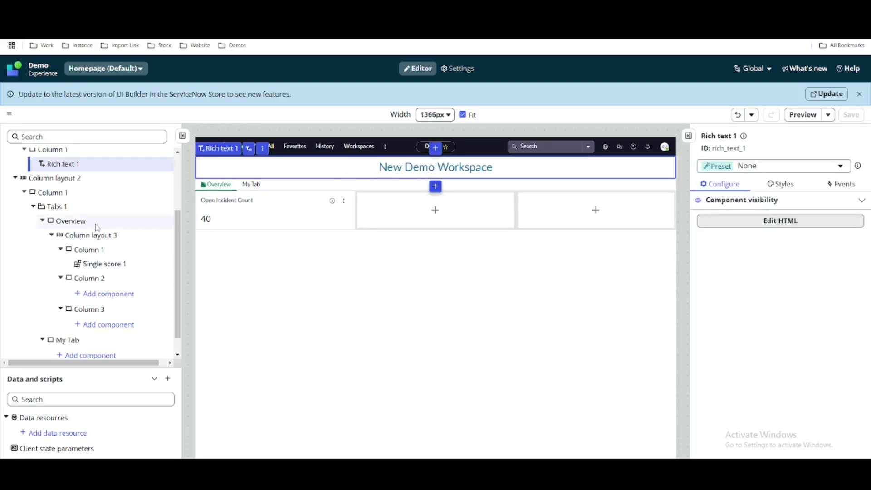
scroll(96, 225, up, 3)
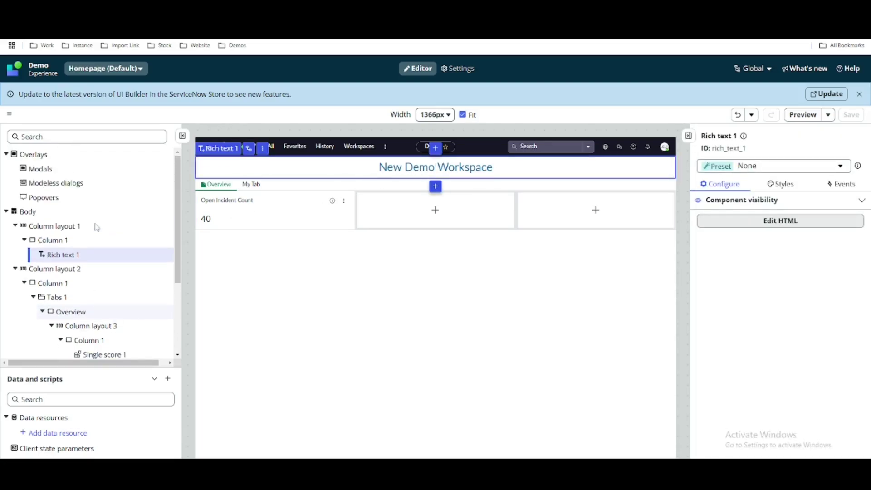
click(173, 256)
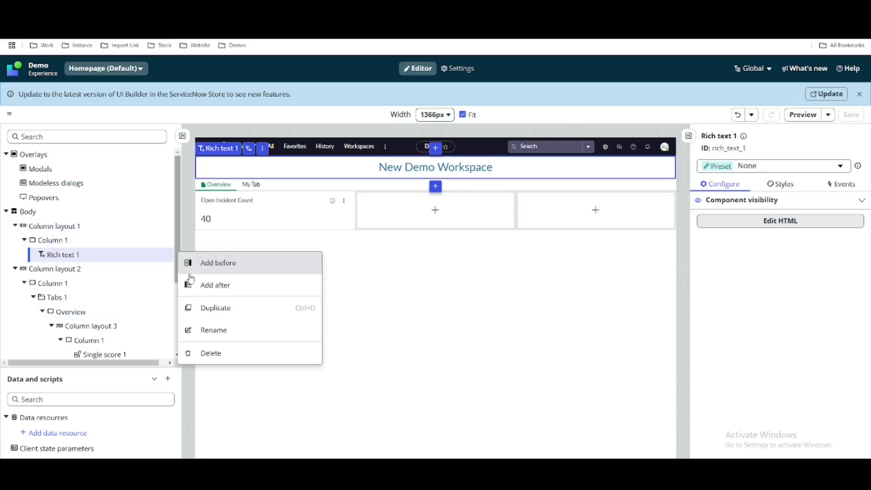
click(219, 356)
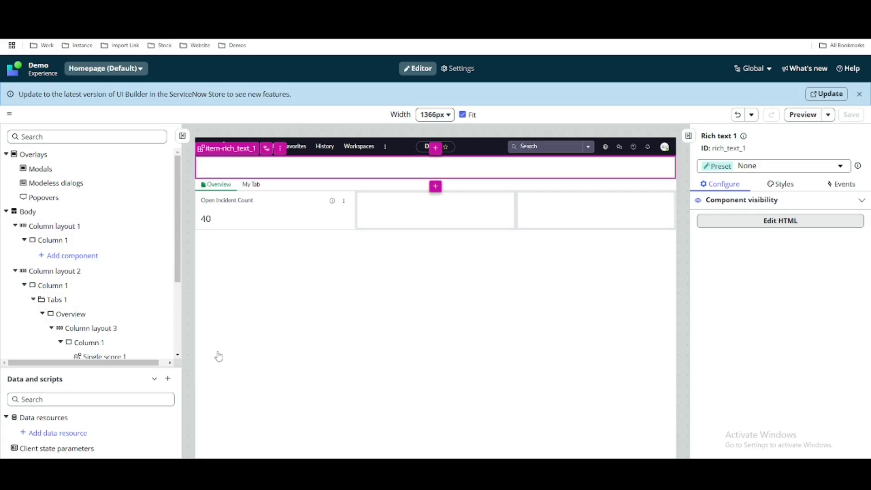
Search the components for text and add a Stylized text component to the empty column of Column layout 1
click(94, 258)
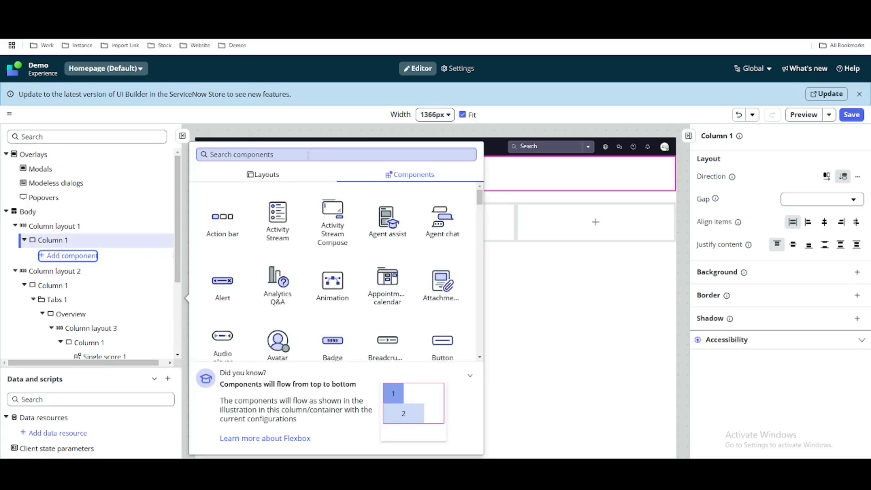
scroll(390, 235, down, 2)
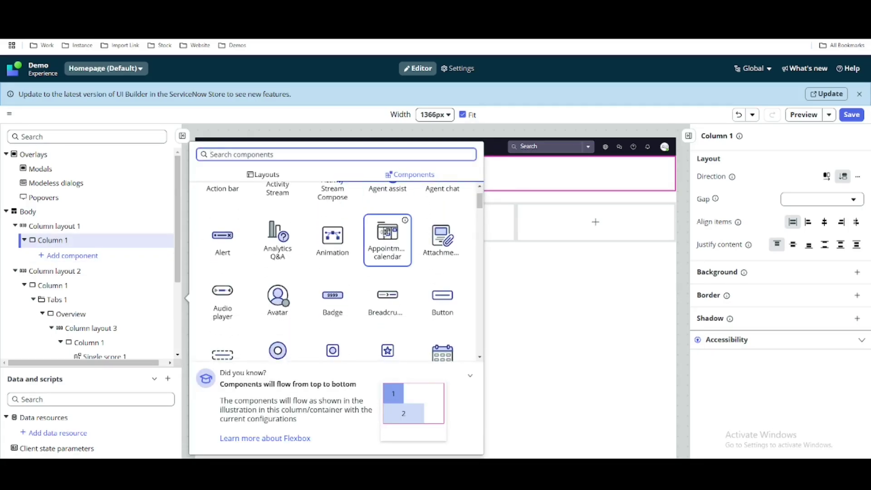
click(337, 154)
text(txt)
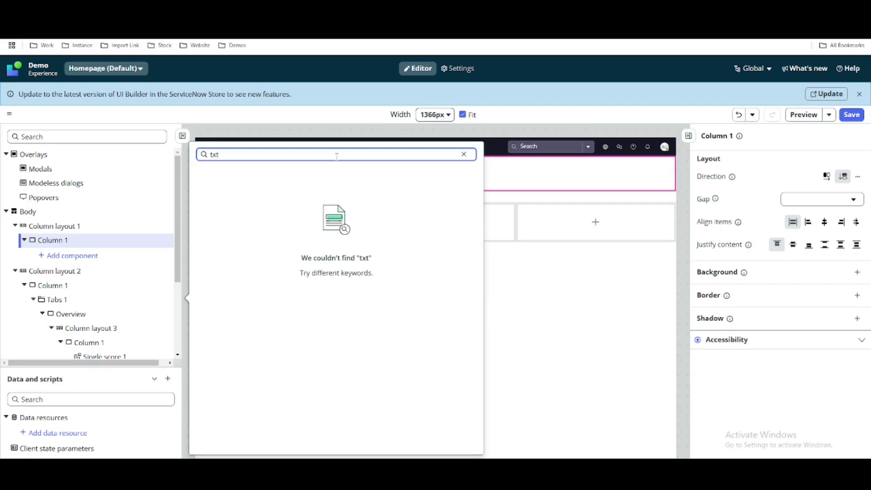
key(BackSpace)
key(BackSpace)
text(etxt)
click(350, 220)
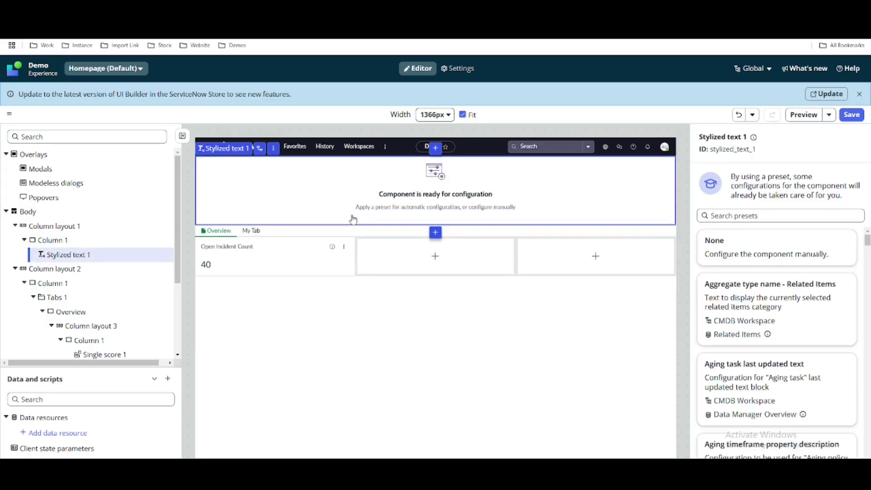
Configure the stylized text manually with the None preset, replace its text with "Hello Admin", and save the page
click(733, 241)
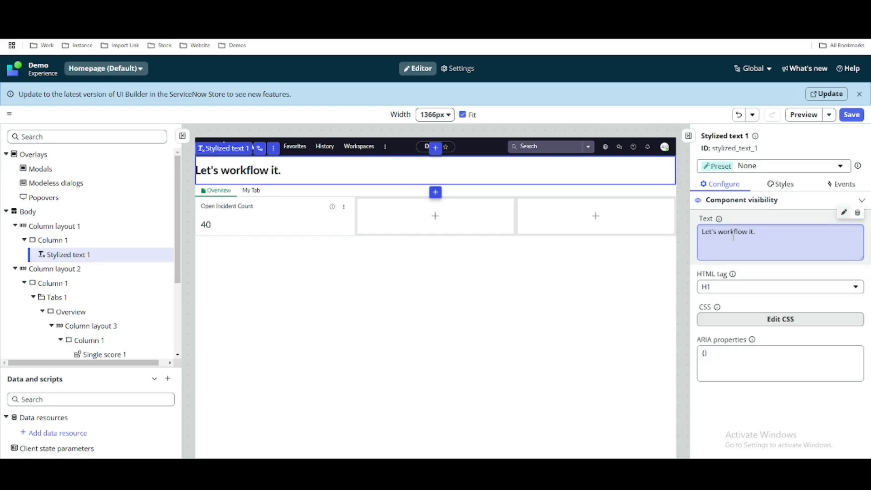
drag(758, 233, 694, 236)
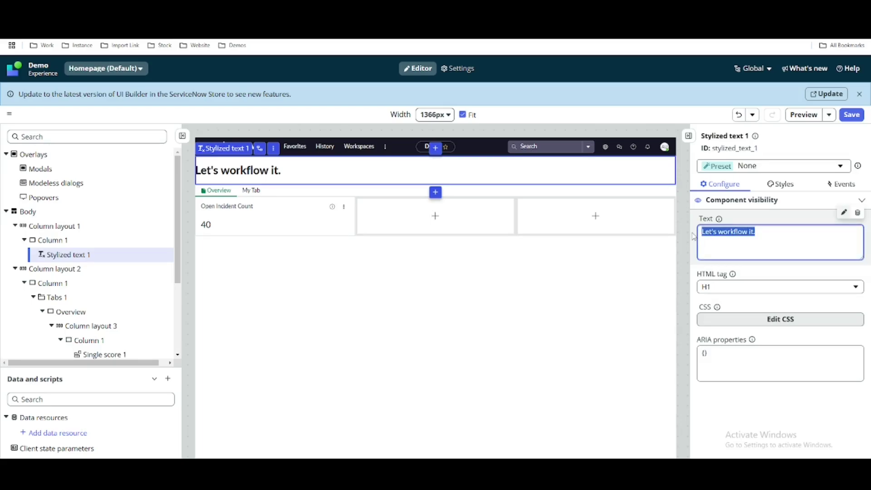
text(Hello Admin)
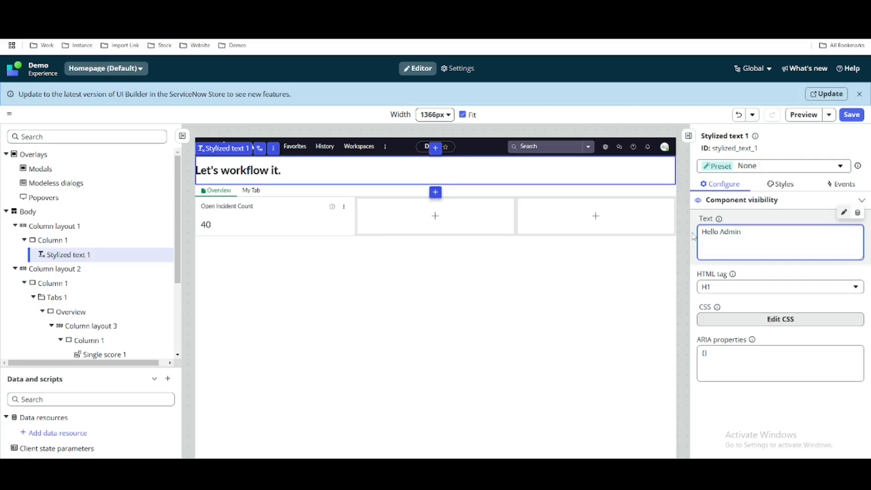
click(851, 114)
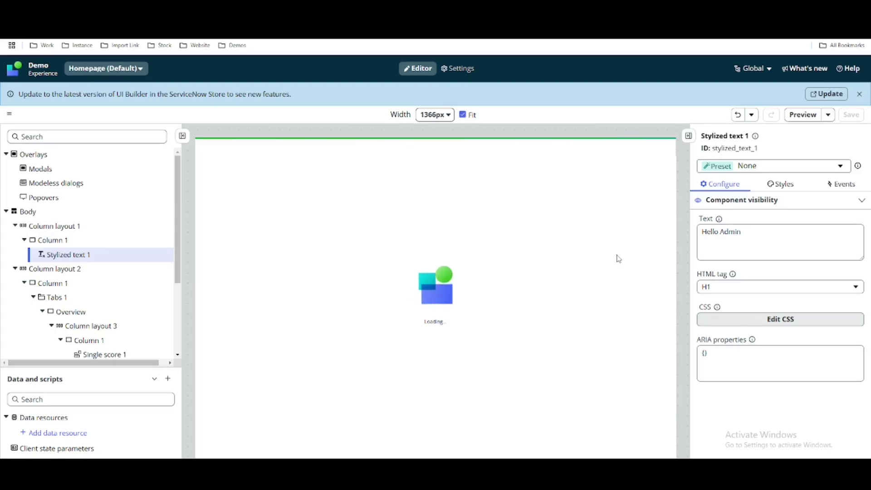
Return to the Demo experience's page overview and start a new page from the List Page Template
click(43, 69)
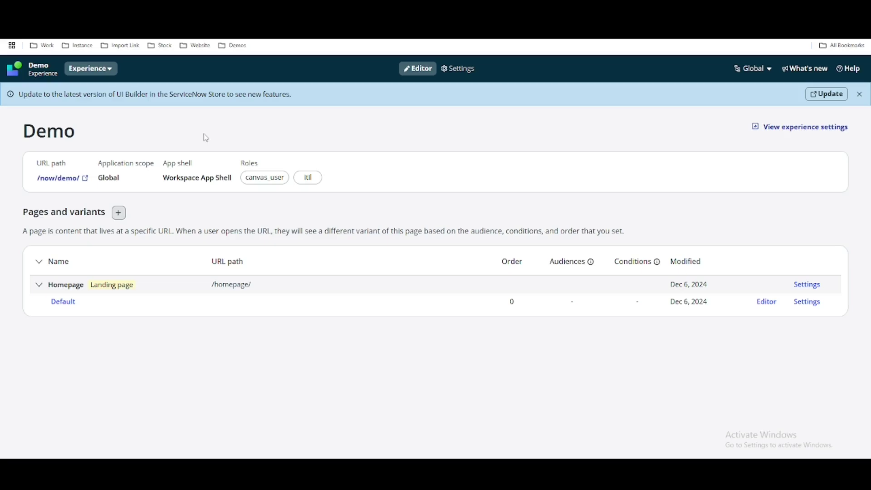
click(119, 213)
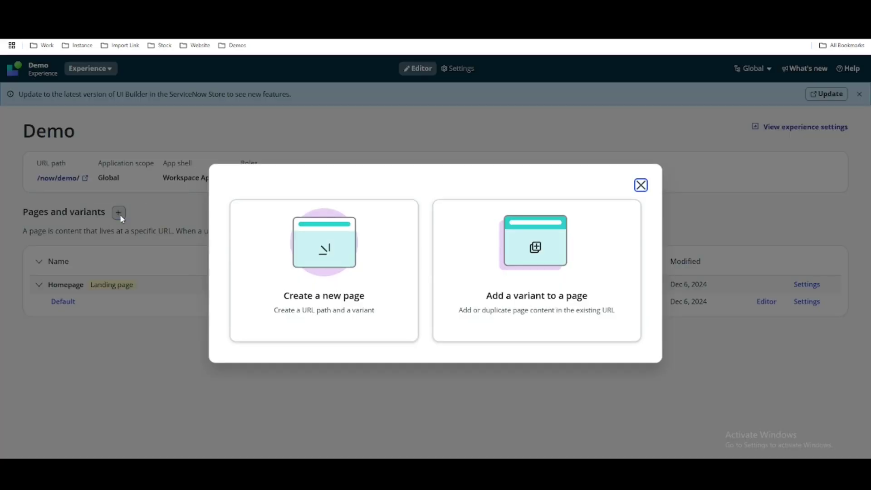
click(280, 268)
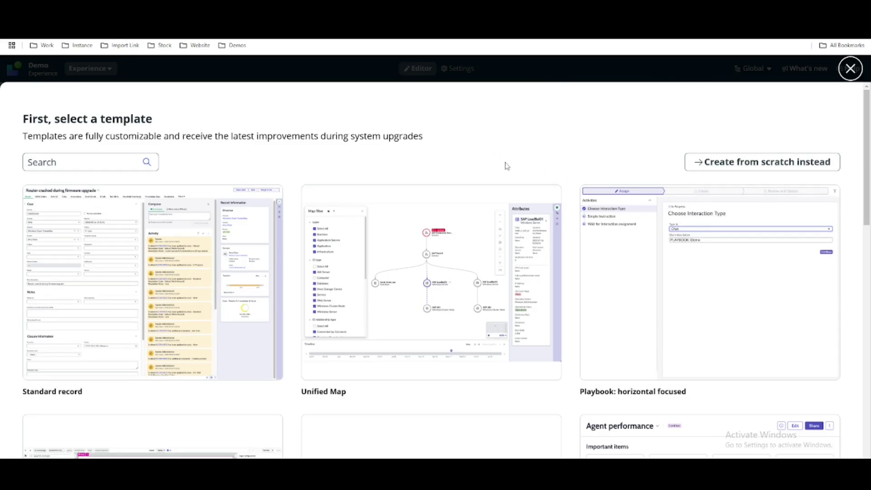
scroll(506, 165, down, 4)
scroll(506, 165, down, 2)
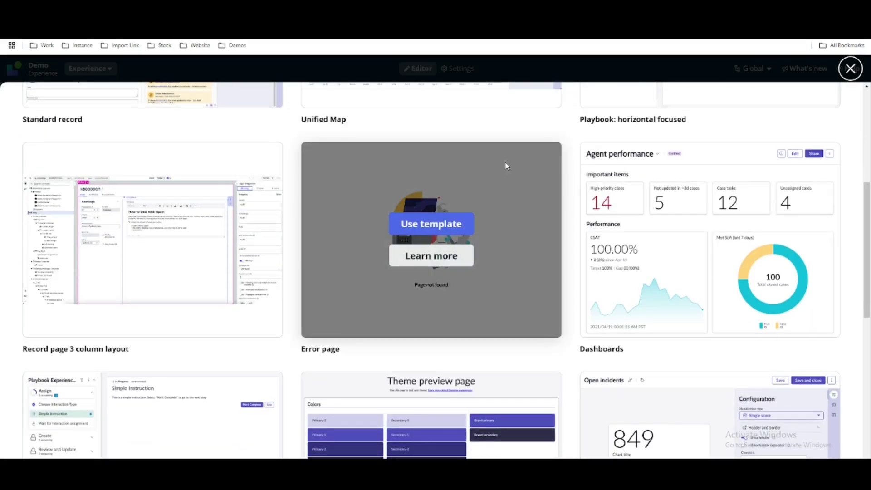
scroll(506, 166, down, 5)
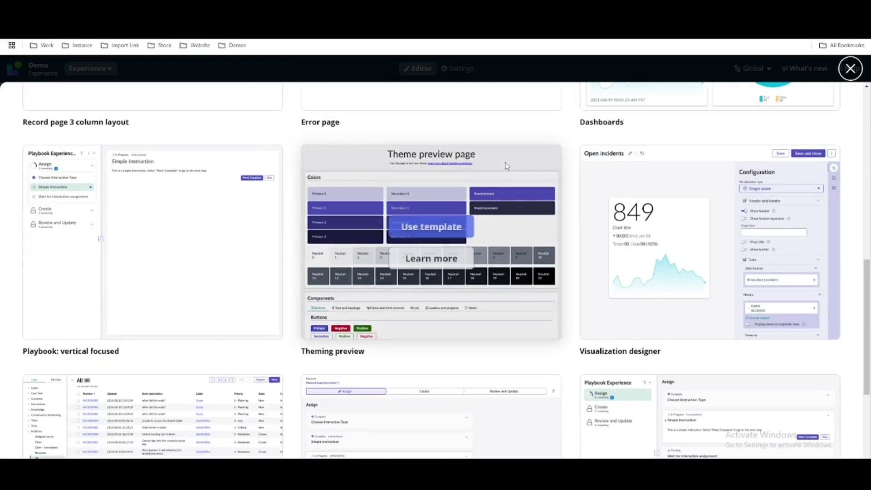
scroll(506, 167, down, 3)
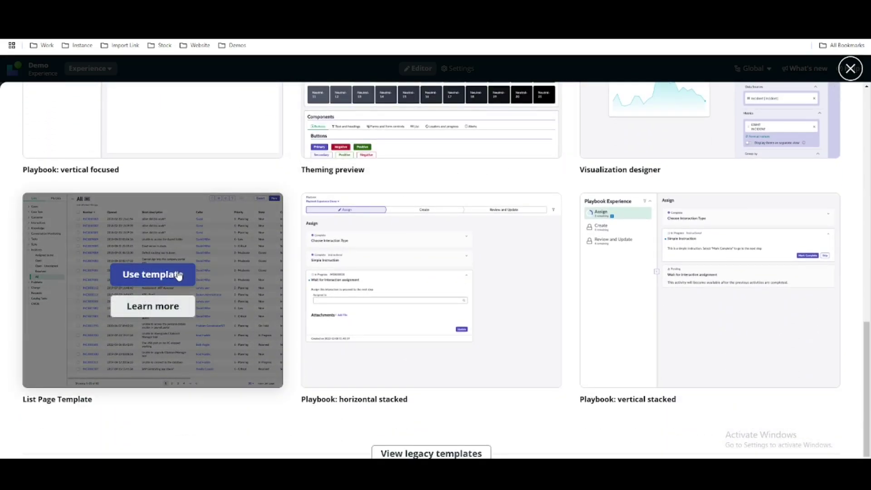
click(176, 276)
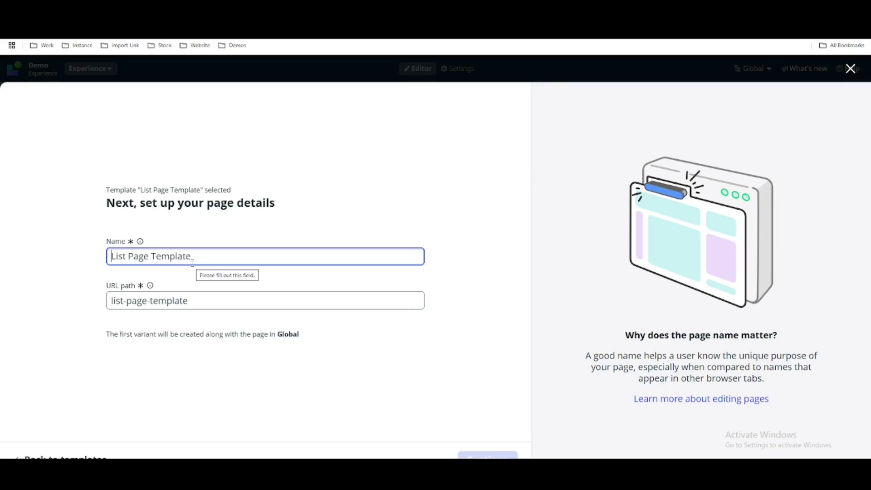
Name the new page "List" with the URL path "list" and continue to the URL parameter review
text(L)
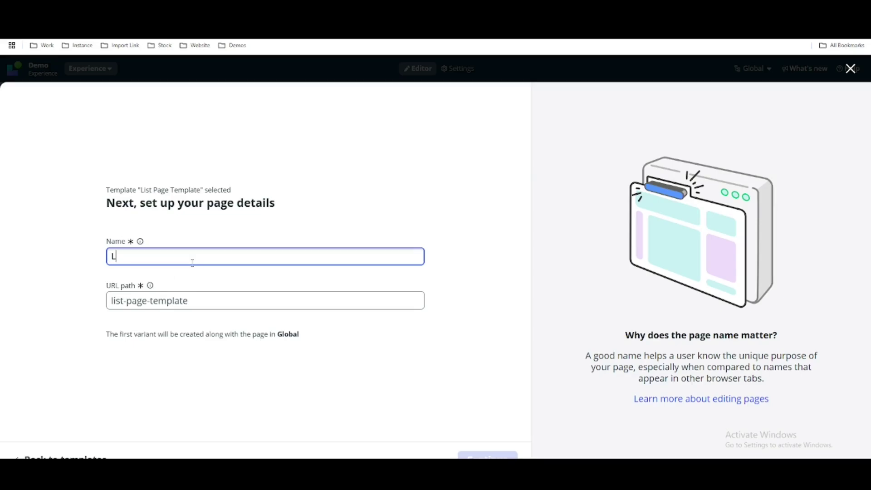
text(ist)
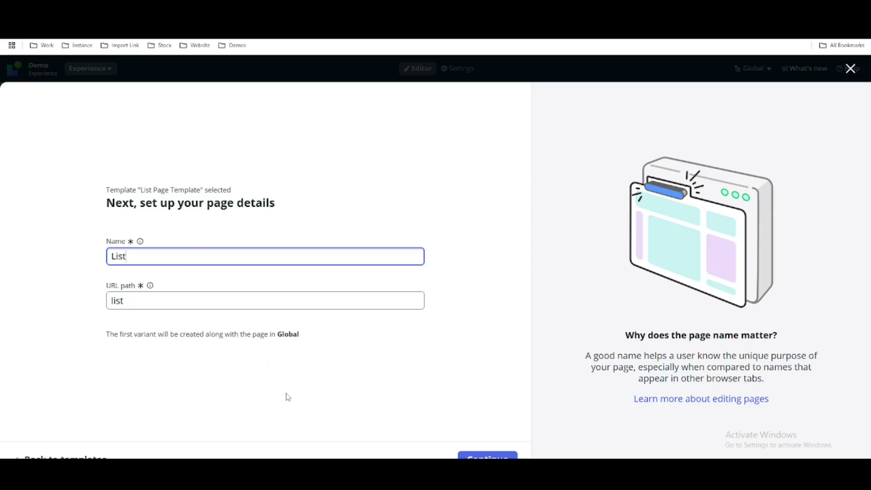
click(467, 456)
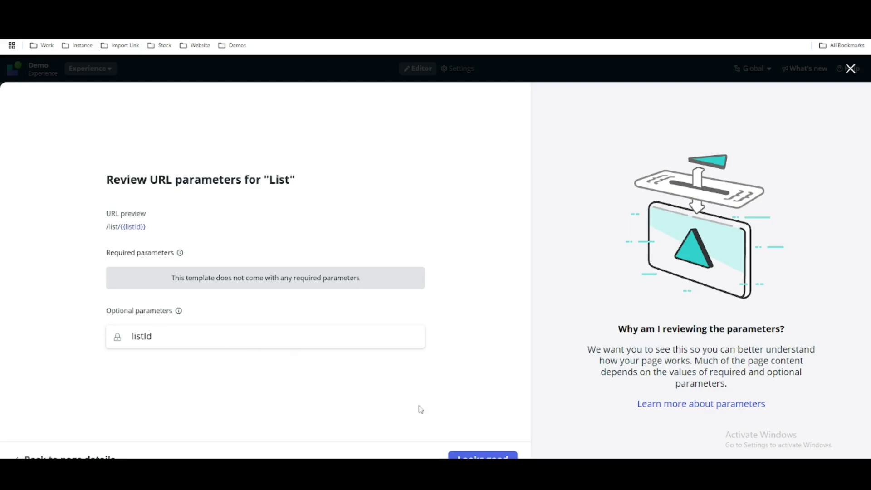
Accept the URL parameters and create the List page with the variant name Default and no audience
click(482, 455)
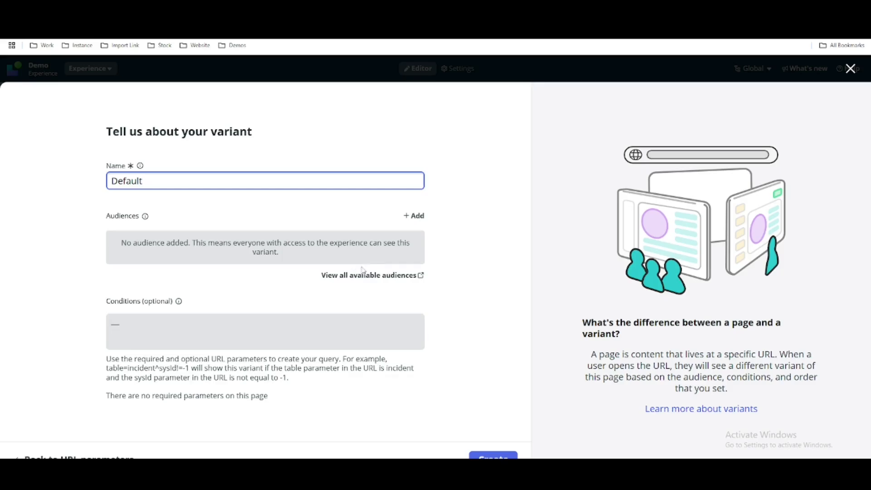
click(493, 456)
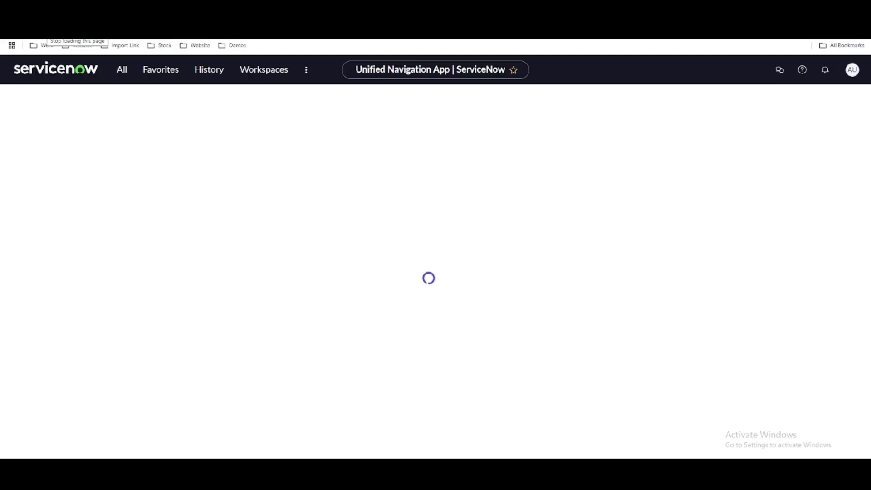
Switch to the main ServiceNow interface, open the Demo workspace, and check the homepage heading
click(249, 73)
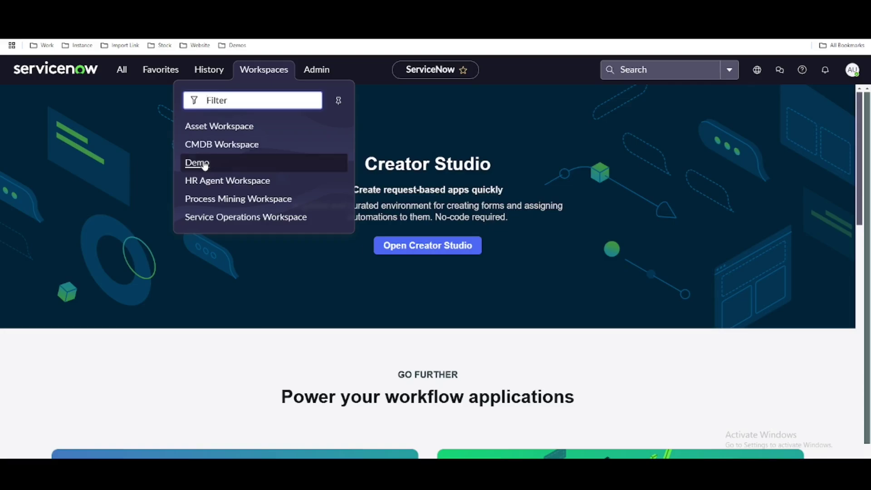
click(197, 162)
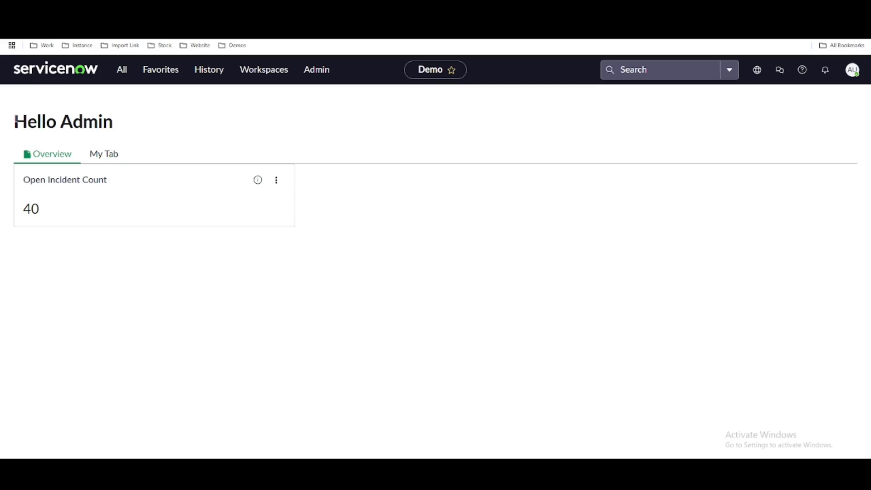
drag(15, 121, 128, 124)
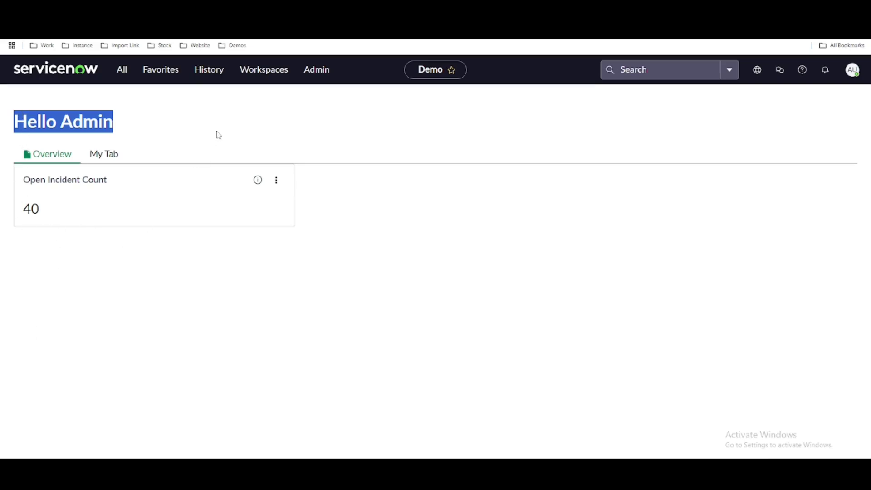
Open the Asset Workspace and try its side navigation by viewing Model management and returning to its home page
click(259, 76)
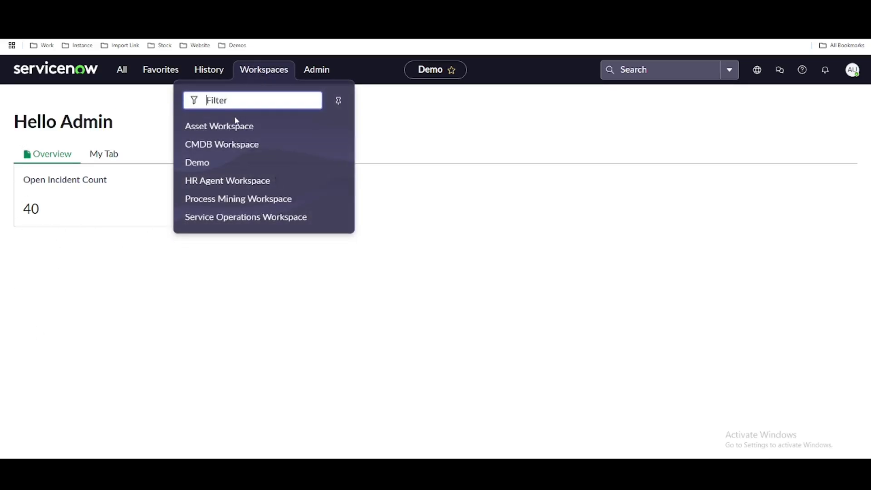
click(233, 127)
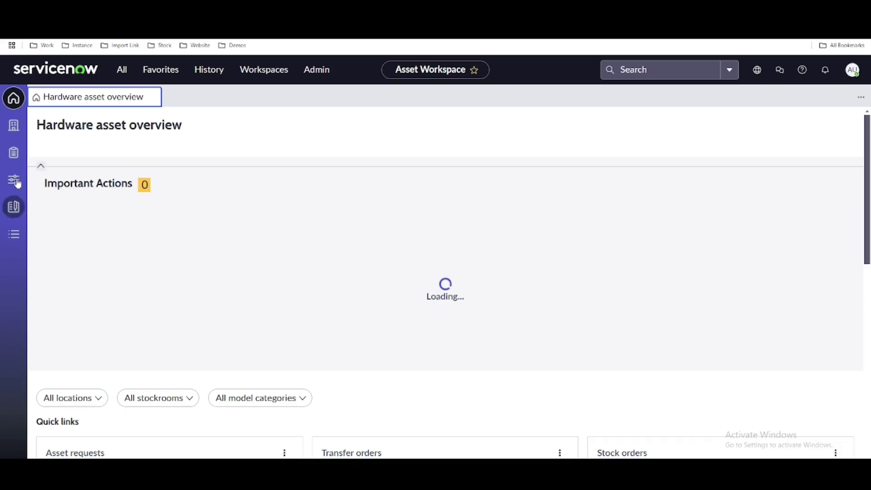
click(14, 180)
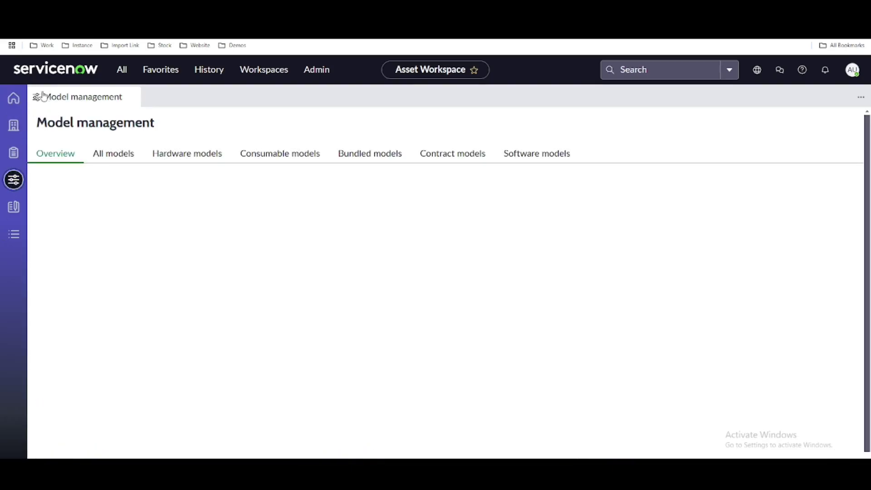
click(13, 99)
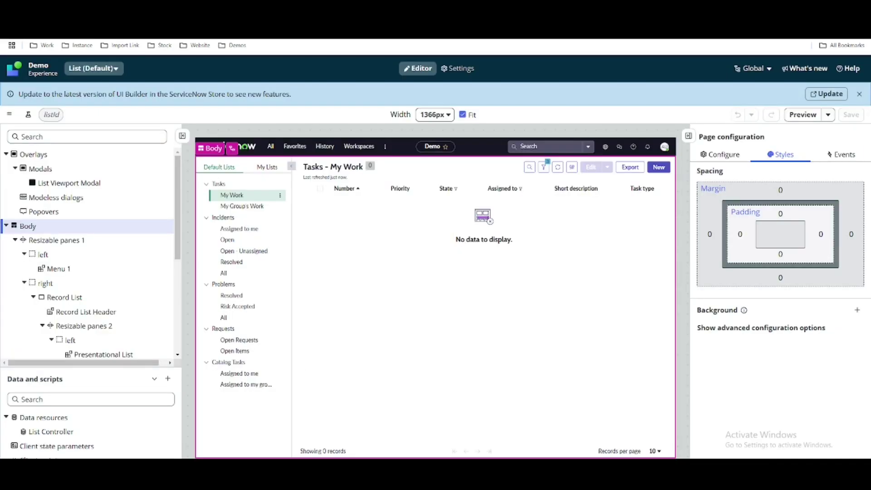
Return to UI Builder, open the Demo experience's settings, and add a side navigation entry with Homepage as its URL path
click(39, 74)
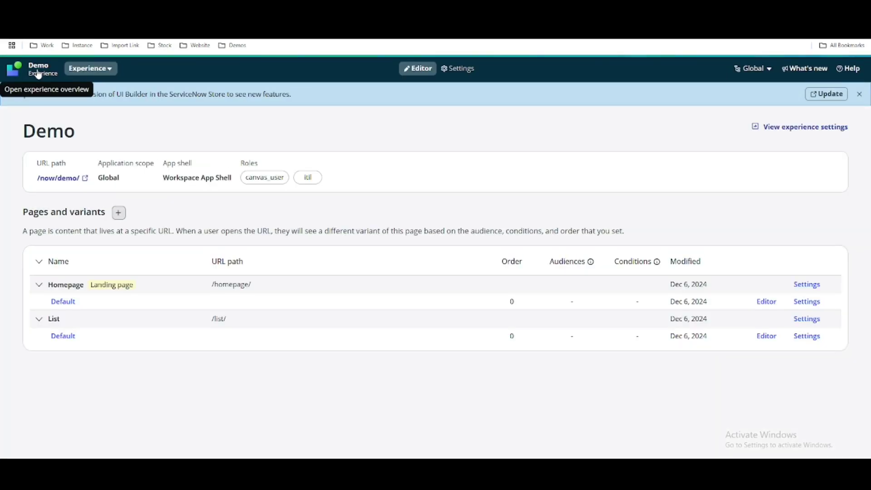
click(472, 73)
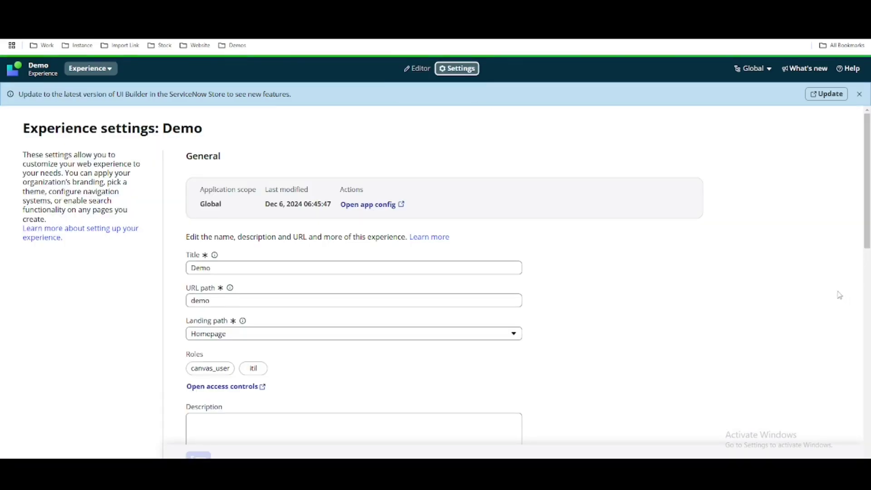
scroll(799, 287, down, 3)
scroll(800, 288, down, 5)
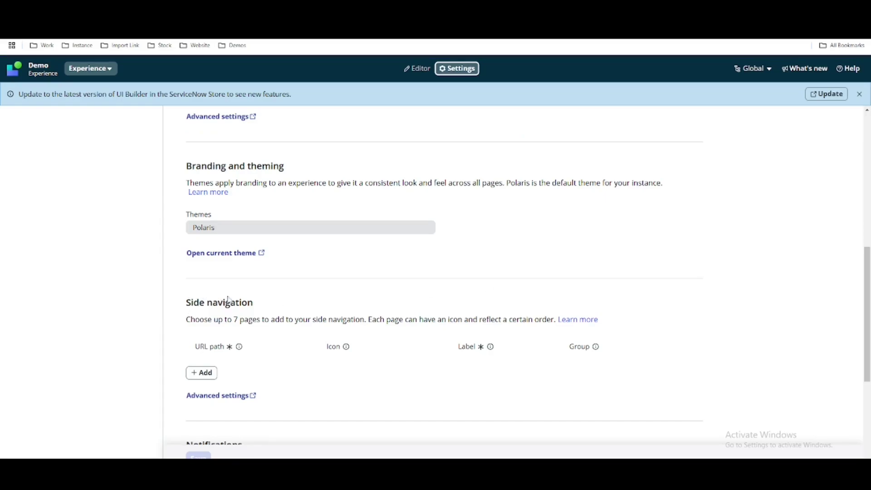
click(195, 375)
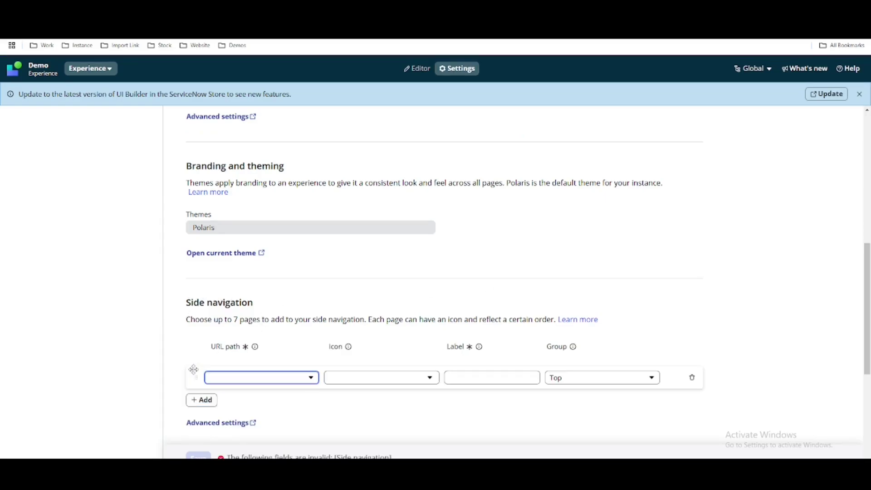
click(289, 381)
click(253, 391)
Give the Homepage navigation entry the Home Fill icon and the label "Home"
click(369, 377)
scroll(372, 349, down, 1)
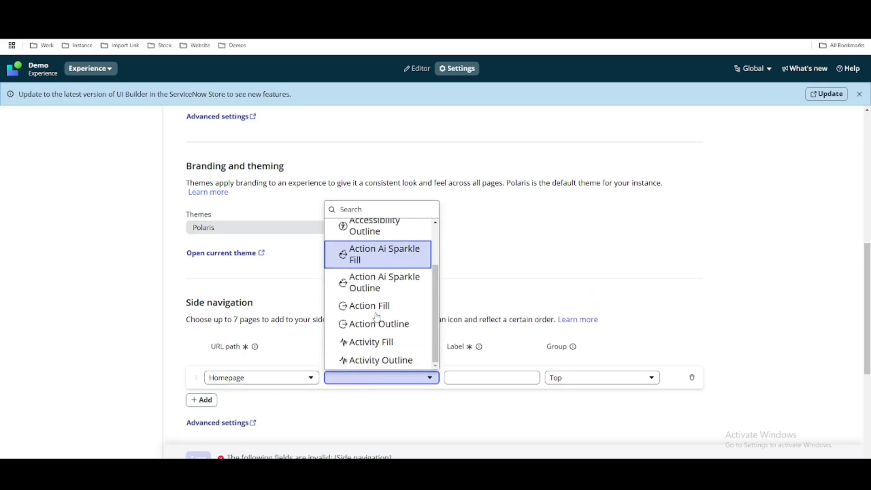
scroll(377, 318, up, 1)
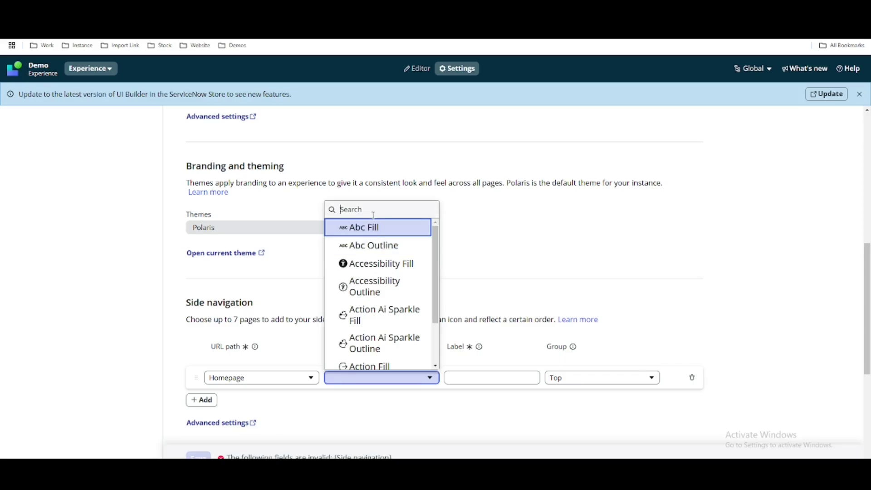
text(ho)
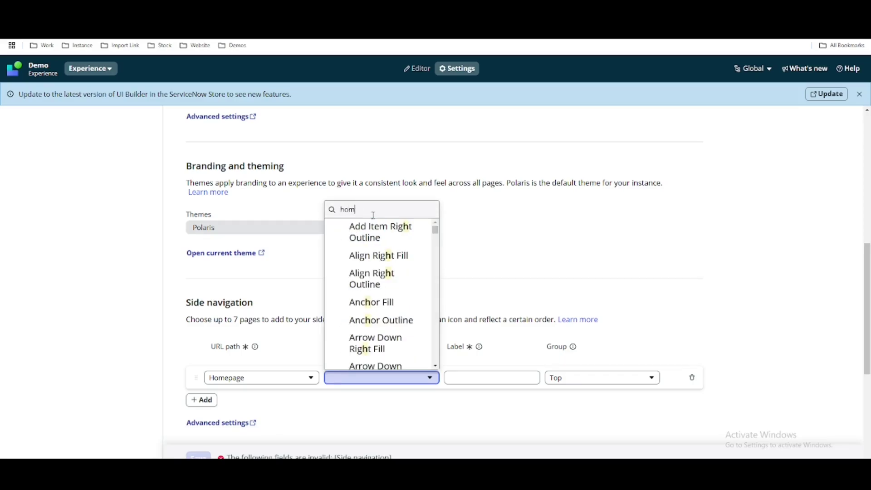
text(m)
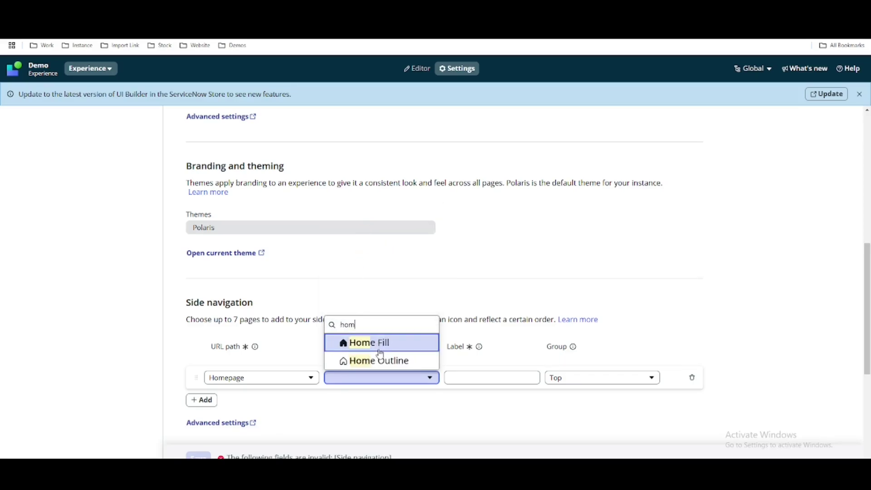
click(379, 349)
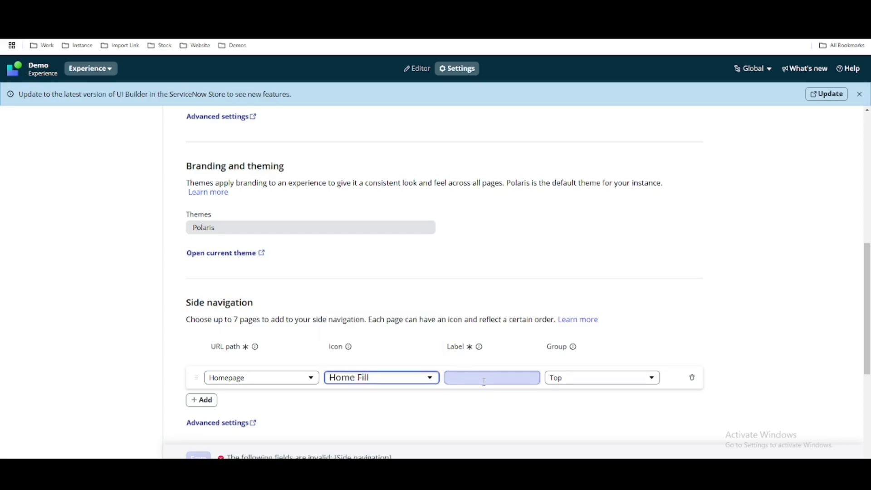
click(484, 382)
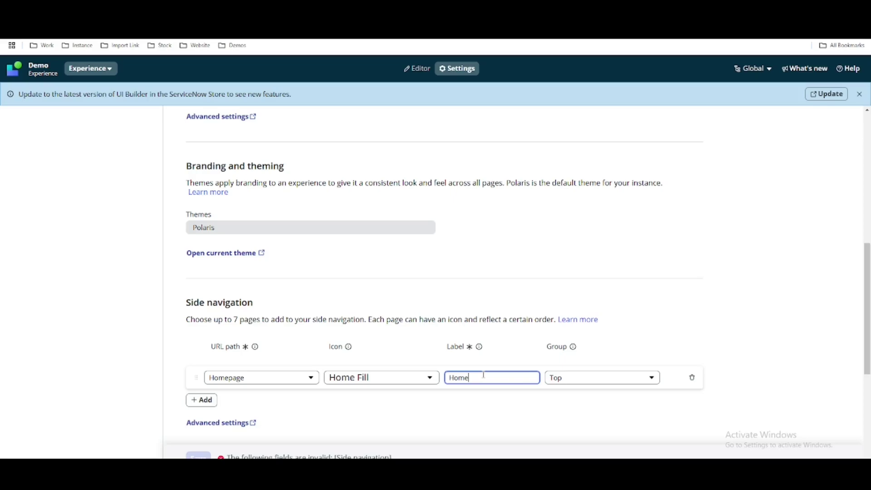
Add a second side navigation entry for the List page with the List Fill icon and the label "List"
click(203, 403)
click(262, 409)
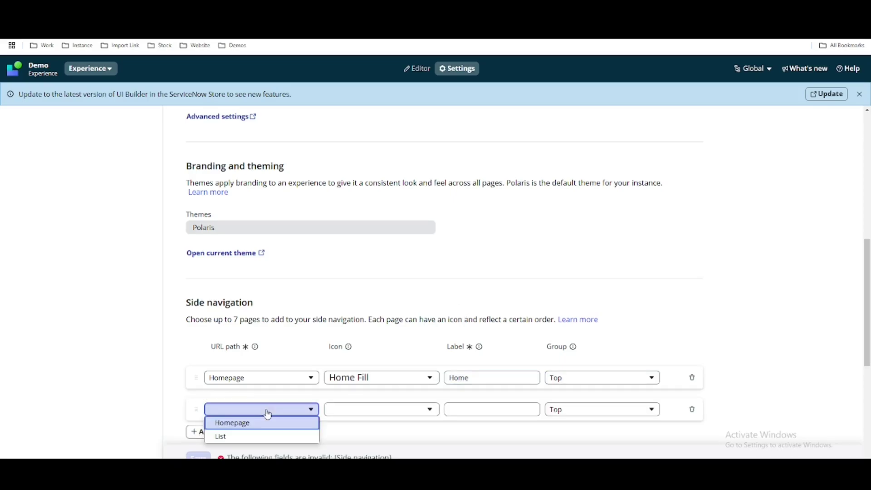
click(253, 436)
click(350, 416)
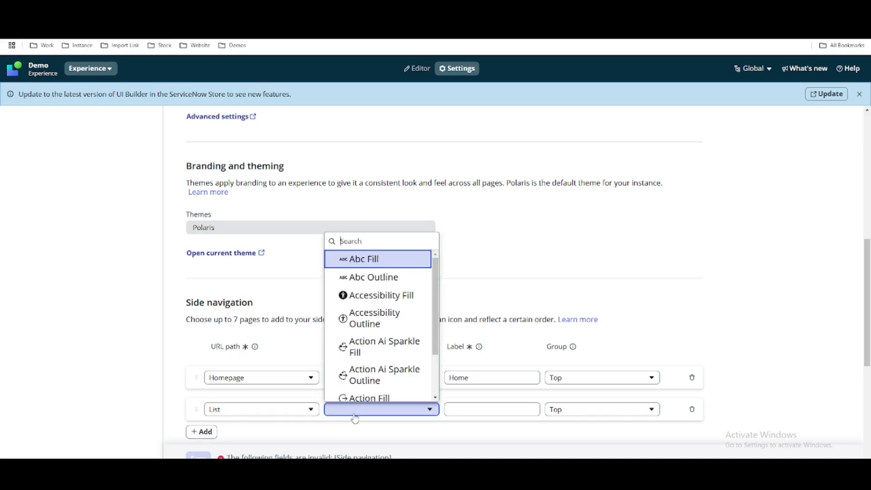
text(list)
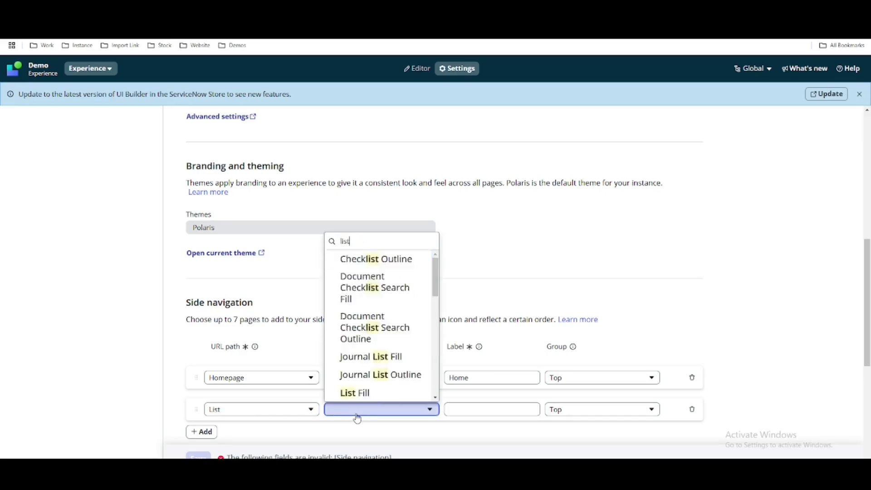
scroll(350, 358, down, 3)
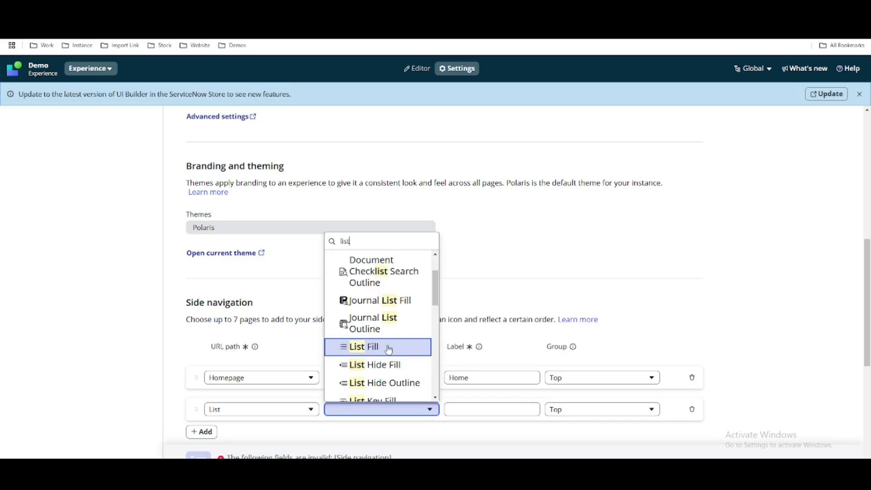
click(389, 348)
click(482, 410)
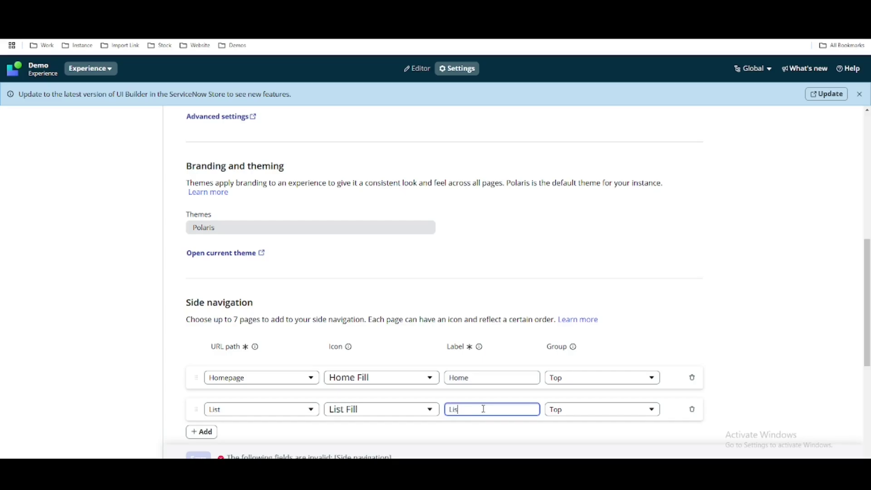
Save the Demo experience settings with the side navigation entries
scroll(418, 232, down, 5)
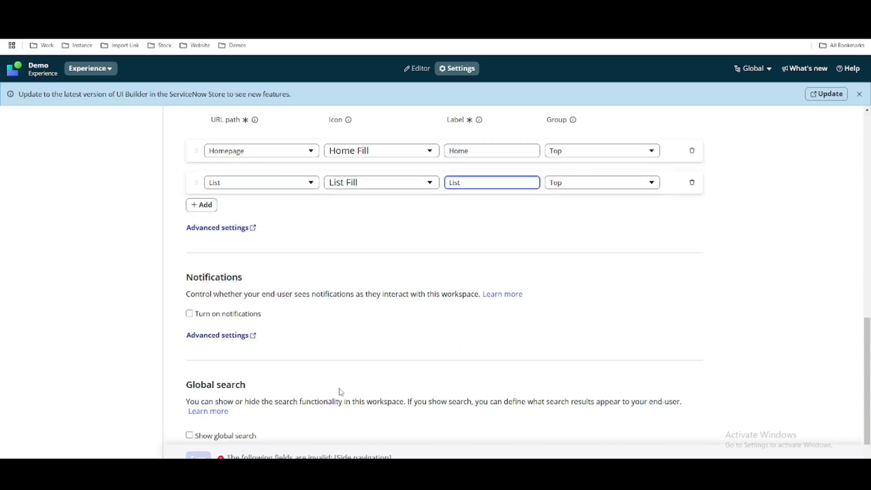
click(434, 363)
click(199, 455)
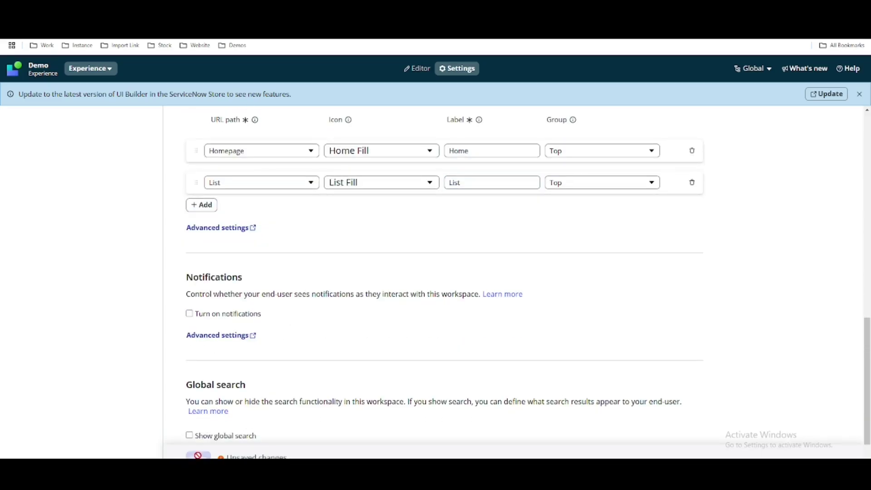
scroll(517, 274, up, 2)
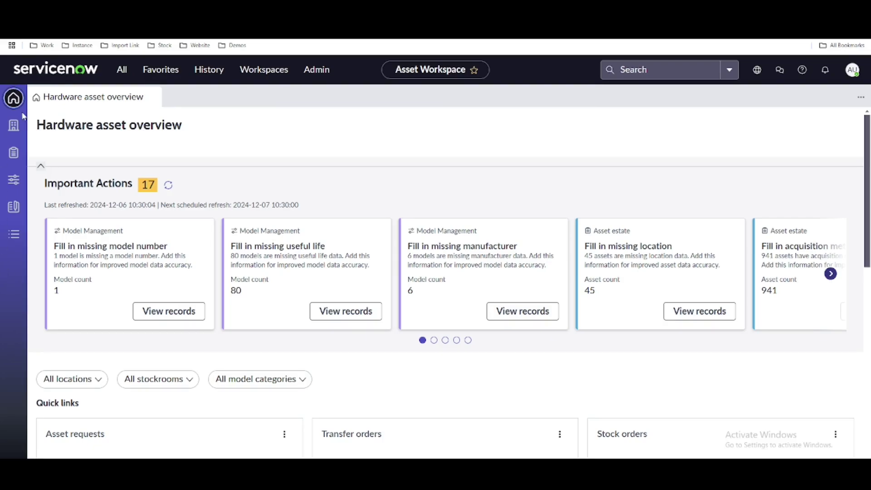
Open the Demo workspace in ServiceNow, reload it, and view the List page through its side navigation
click(246, 70)
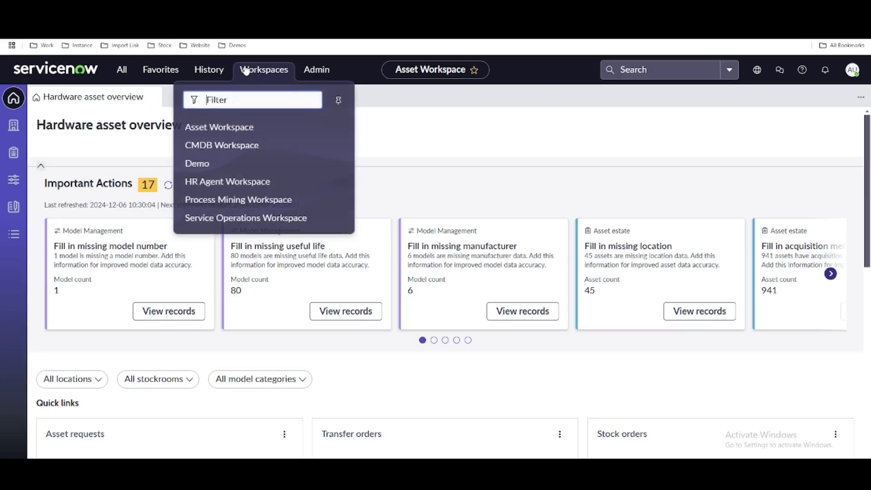
click(197, 162)
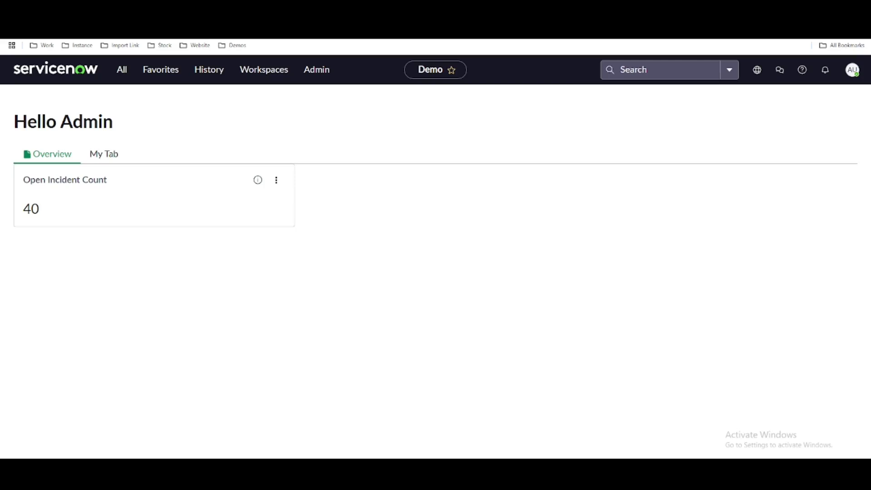
key(F5)
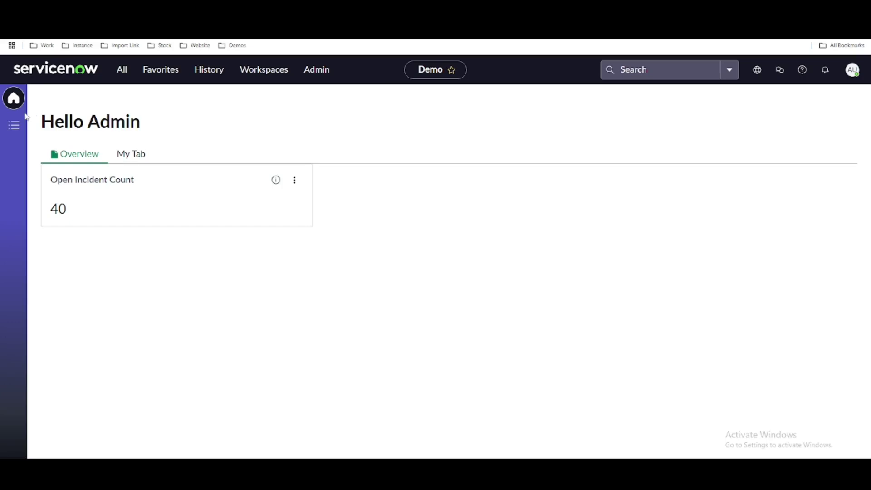
click(13, 126)
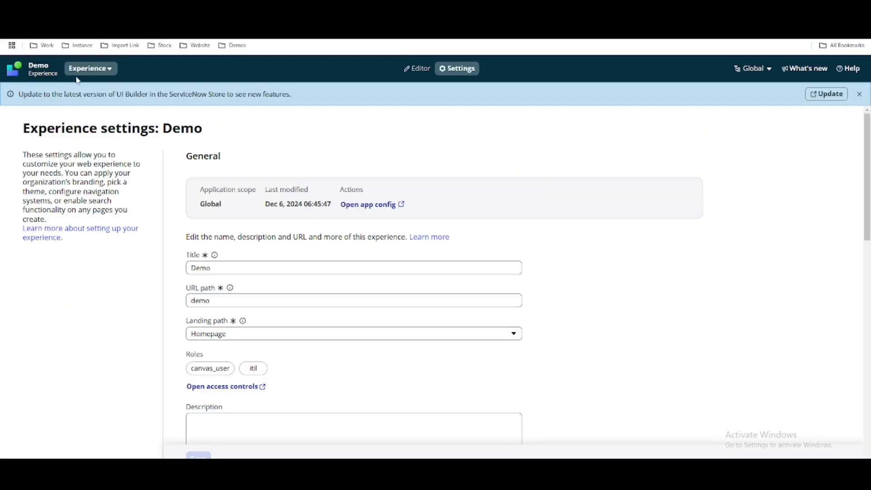
Return to the Demo experience overview in UI Builder, open the List page's Default variant, and look over its component tree
click(41, 72)
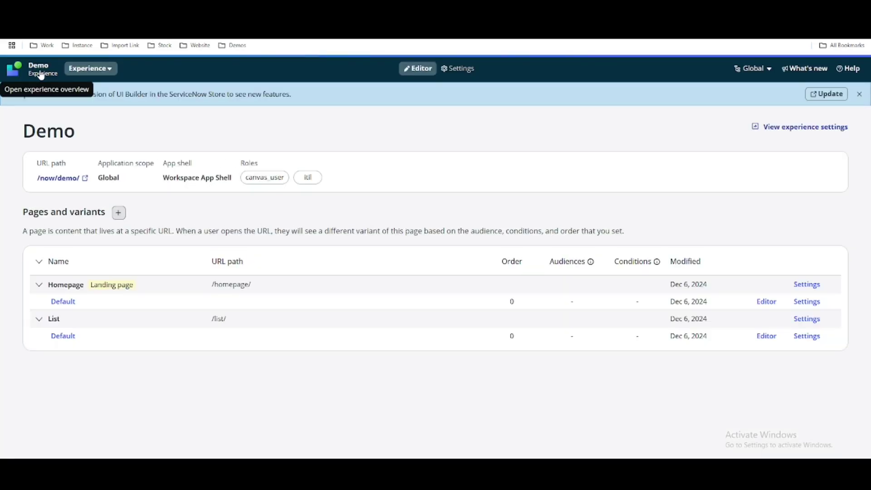
click(64, 338)
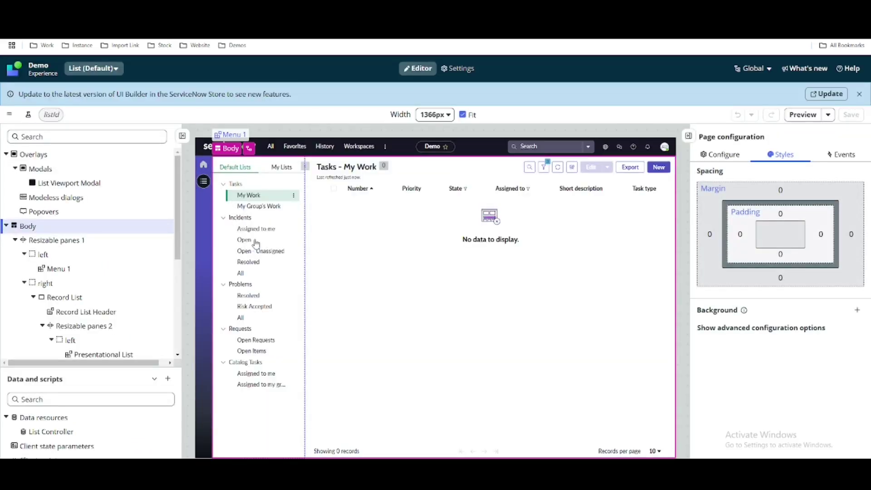
scroll(96, 303, down, 5)
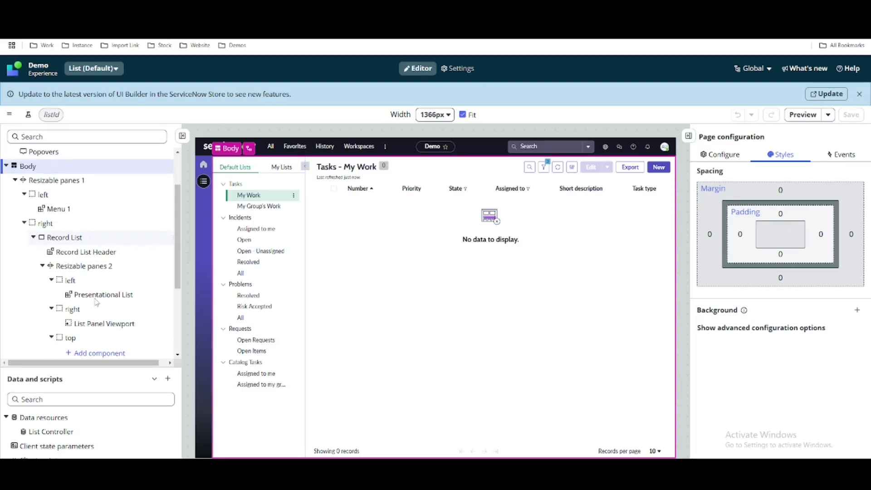
scroll(97, 303, up, 5)
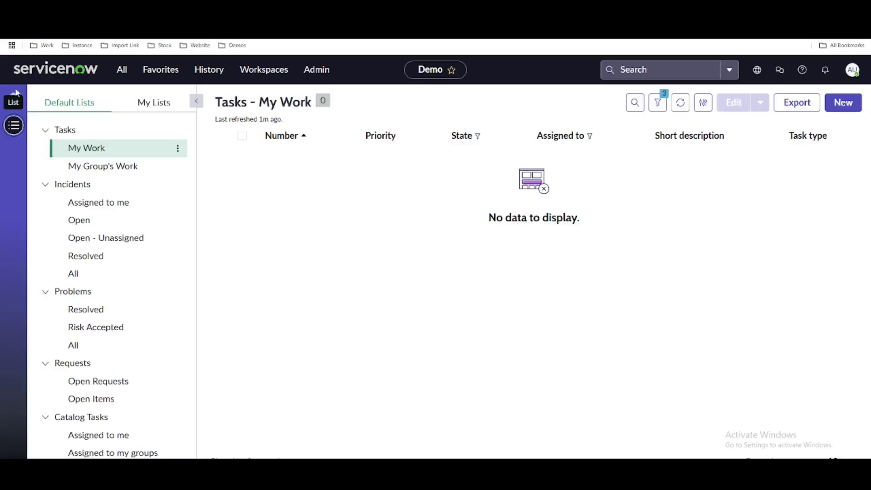
Go back to the Demo workspace's home page and switch between Overview and My Tab to check the tabs
click(13, 98)
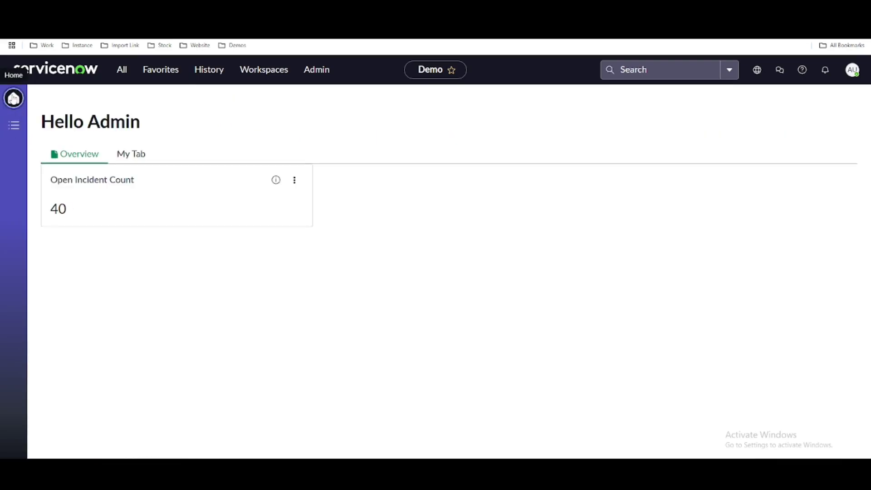
click(128, 159)
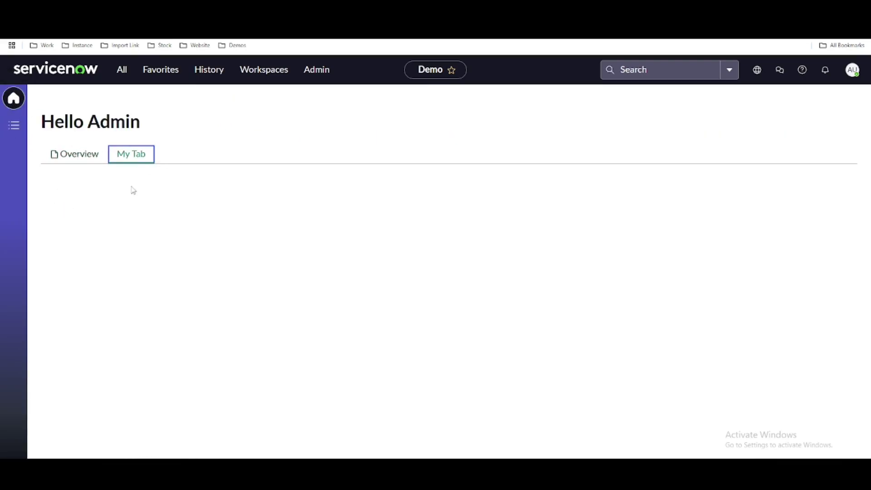
click(74, 157)
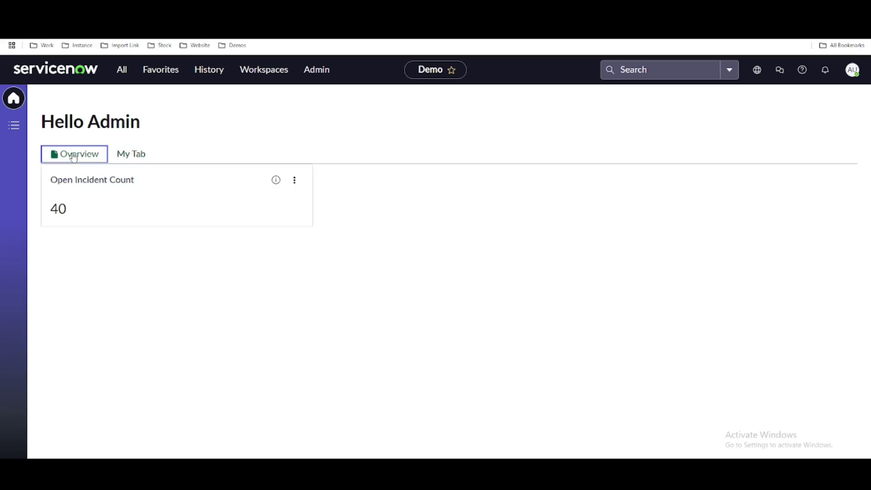
click(121, 157)
click(84, 156)
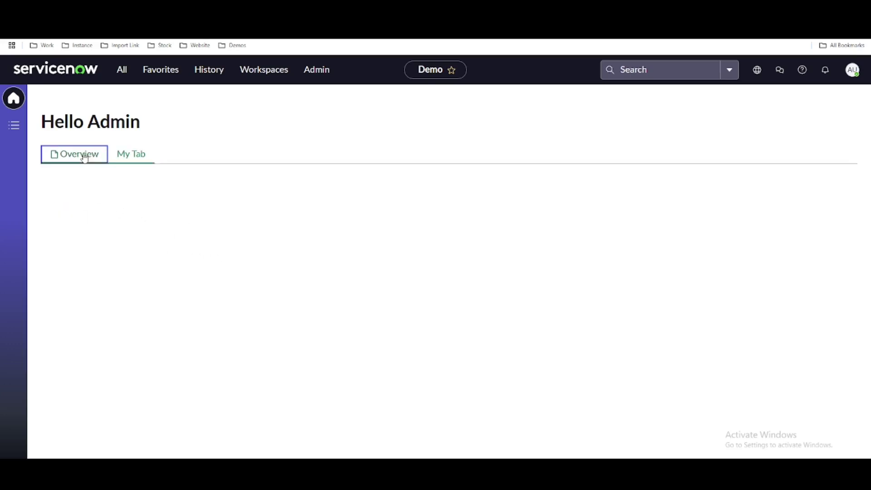
click(116, 154)
click(94, 153)
click(123, 153)
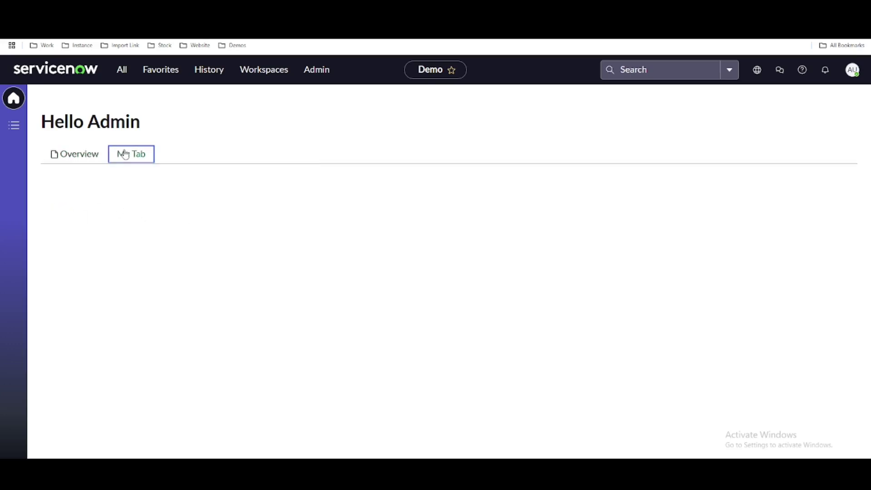